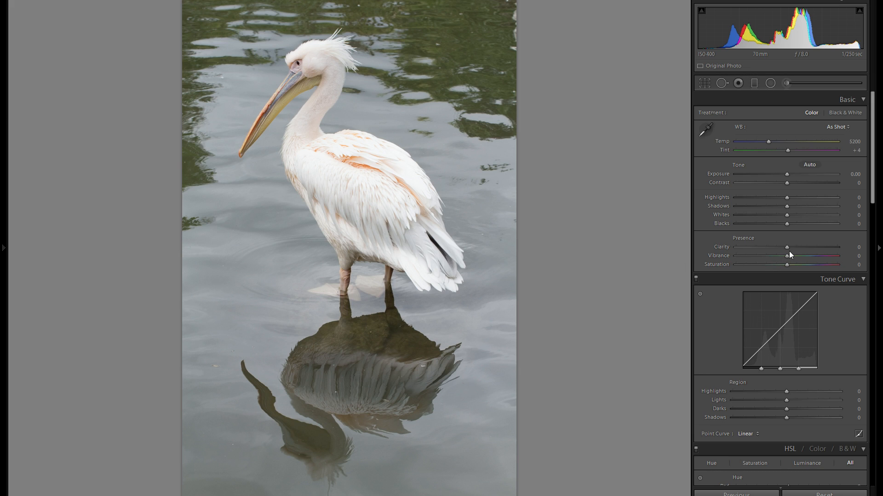
# Try Vibrance at +100 and reset it, and preview the Black & White treatment before returning to Color.
pyautogui.moveTo(793, 257); pyautogui.dragTo(855, 259)
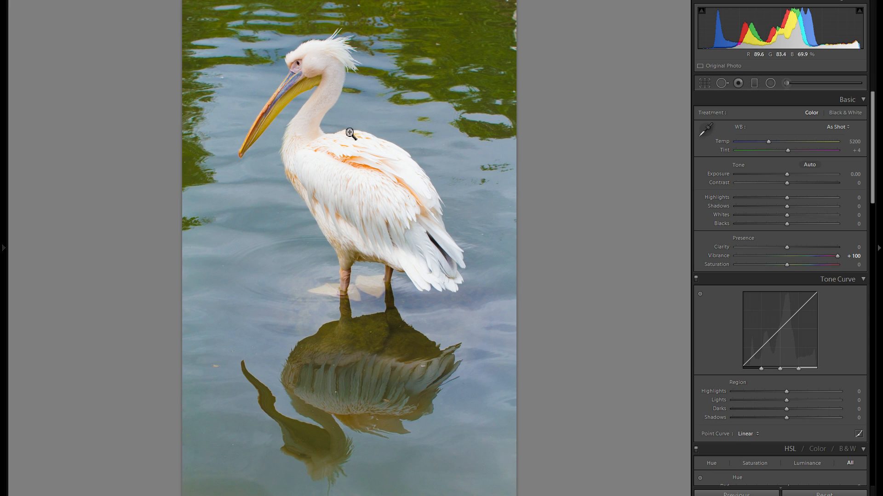
pyautogui.doubleClick(723, 256)
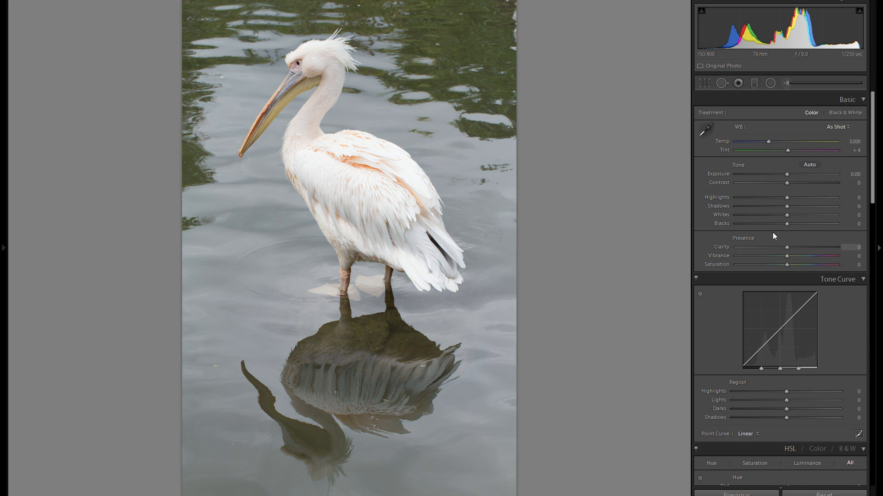
pyautogui.click(848, 111)
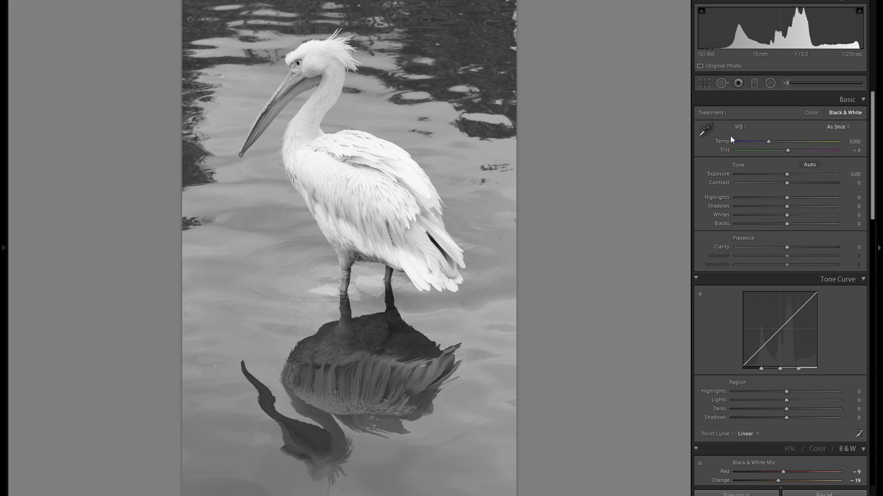
pyautogui.click(812, 113)
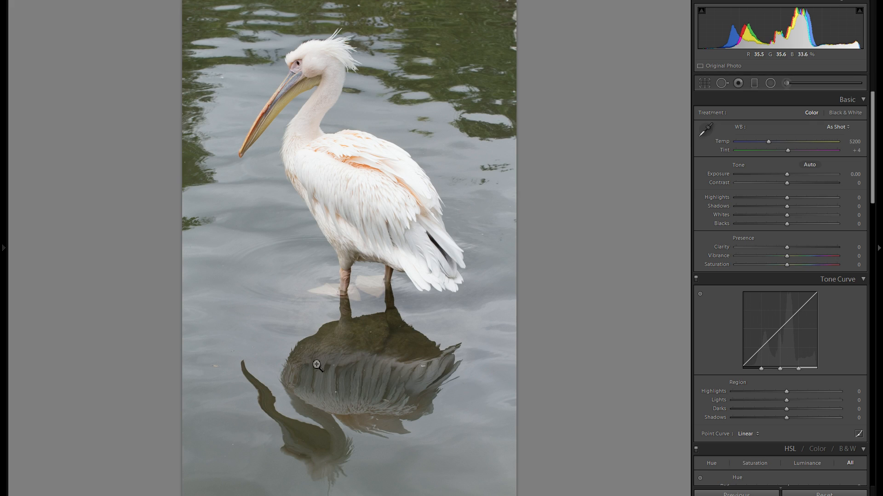
# Convert the pelican photo to Black & White with Exposure at −0.61 and Highlights at −81.
pyautogui.click(846, 113)
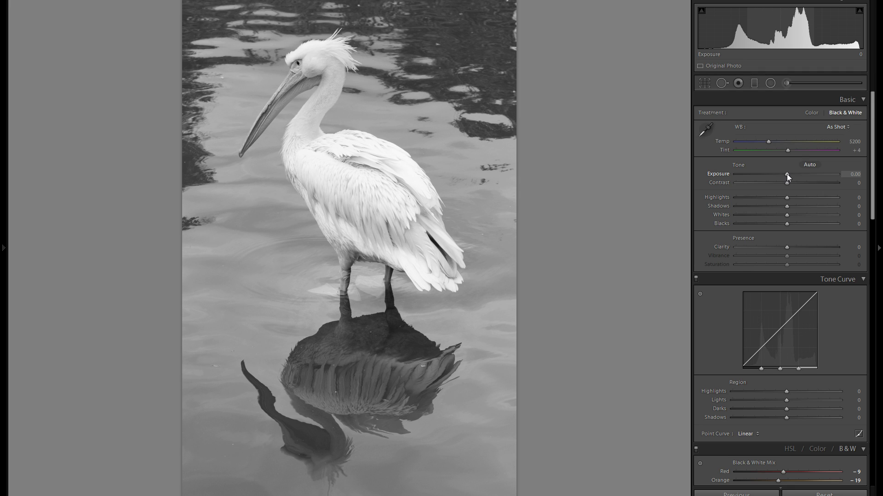
pyautogui.moveTo(787, 174); pyautogui.dragTo(746, 196)
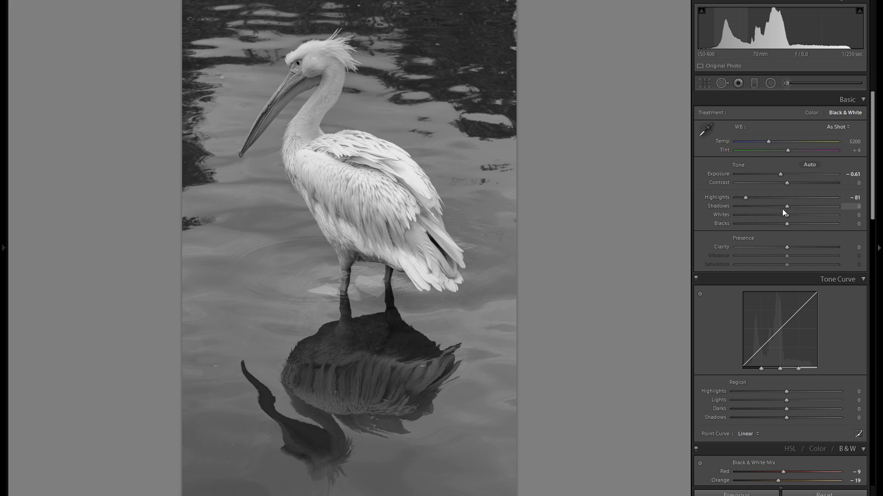
# Darken the deepest tones of the photo by setting Blacks to −62.
pyautogui.moveTo(780, 227); pyautogui.dragTo(757, 221)
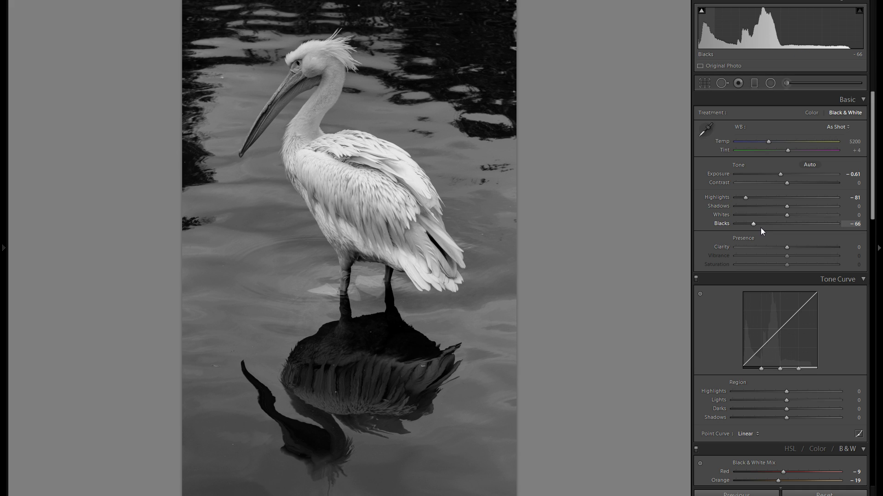
pyautogui.moveTo(762, 225); pyautogui.dragTo(697, 232)
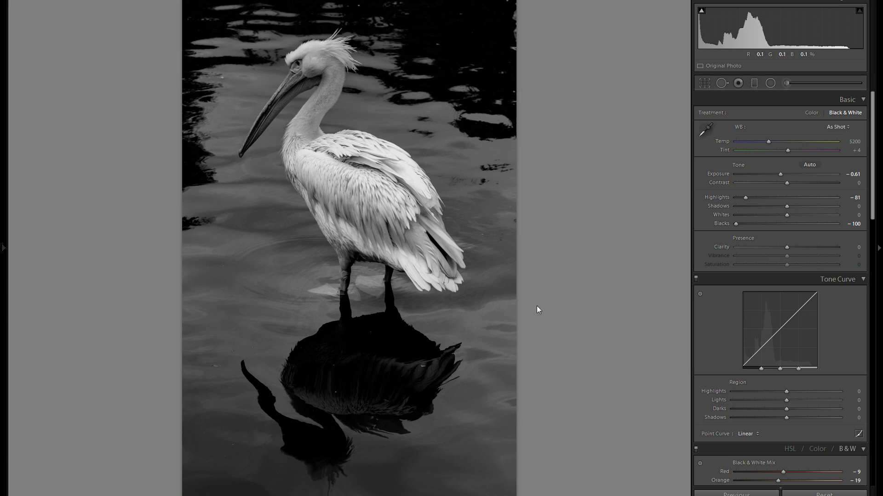
pyautogui.click(757, 225)
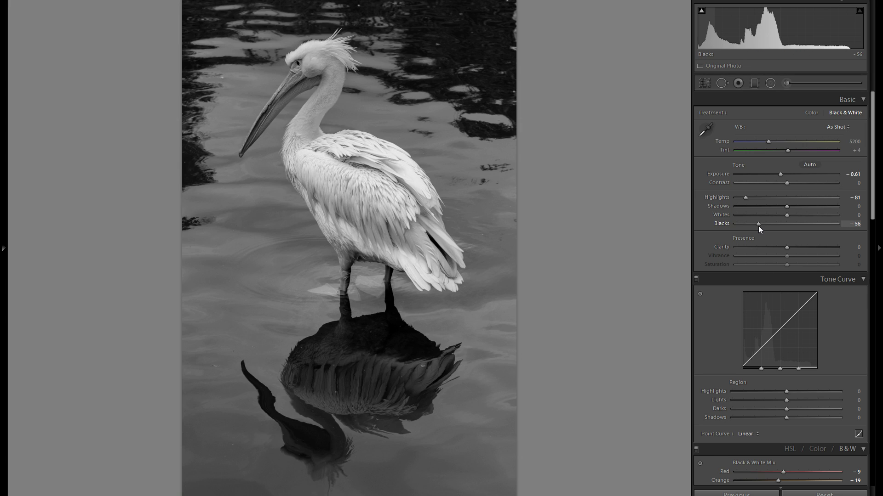
pyautogui.moveTo(758, 225); pyautogui.dragTo(755, 224)
# Set the basic tone adjustments Contrast to +32, Shadows to +66 and Whites to +43.
pyautogui.moveTo(792, 183); pyautogui.dragTo(807, 216)
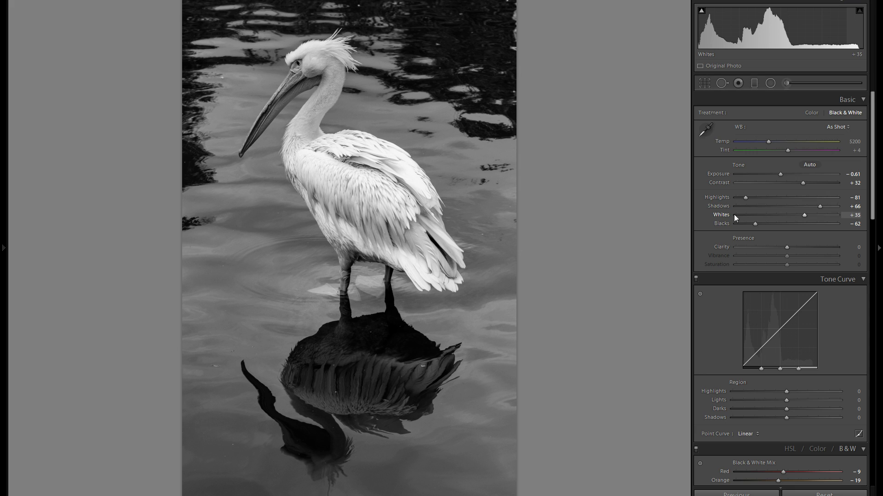
pyautogui.doubleClick(744, 216)
pyautogui.click(808, 216)
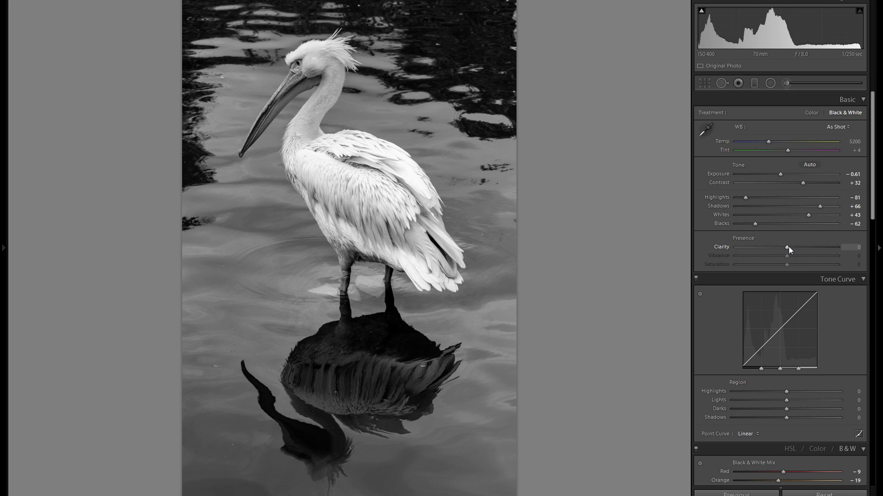
# Try strong positive and negative Clarity values such as +82 and −48, and reset Clarity to 0.
pyautogui.moveTo(787, 247); pyautogui.dragTo(829, 248)
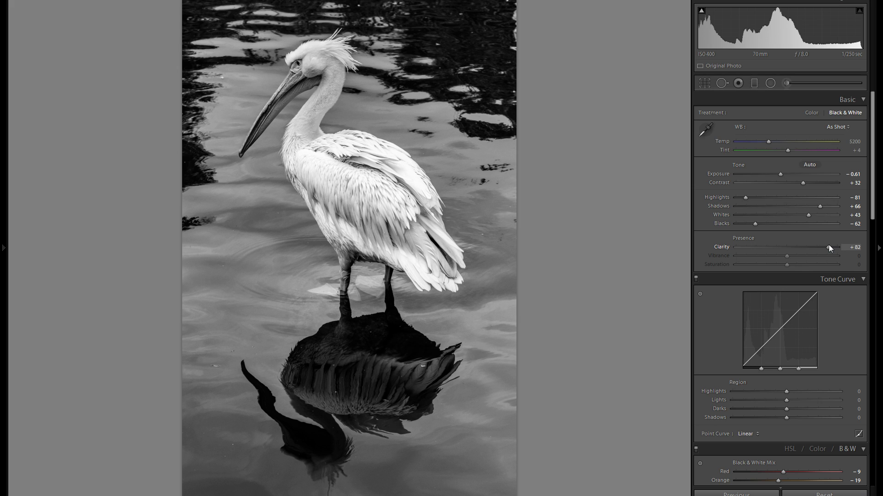
pyautogui.moveTo(827, 248); pyautogui.dragTo(763, 247)
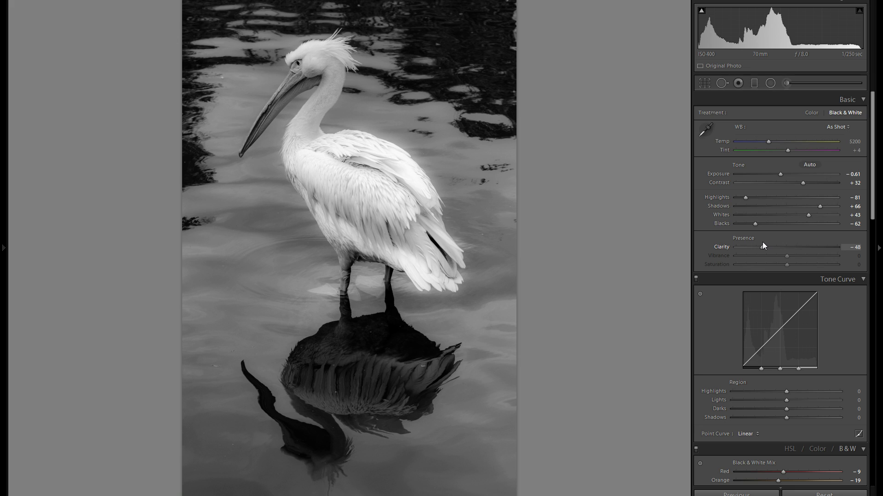
pyautogui.moveTo(763, 243); pyautogui.dragTo(768, 246)
pyautogui.moveTo(769, 246); pyautogui.dragTo(786, 247)
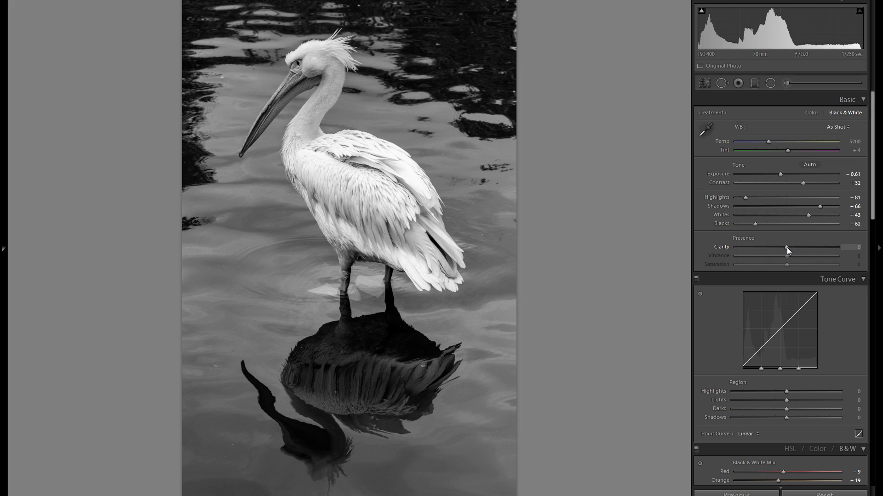
pyautogui.moveTo(787, 247); pyautogui.dragTo(824, 247)
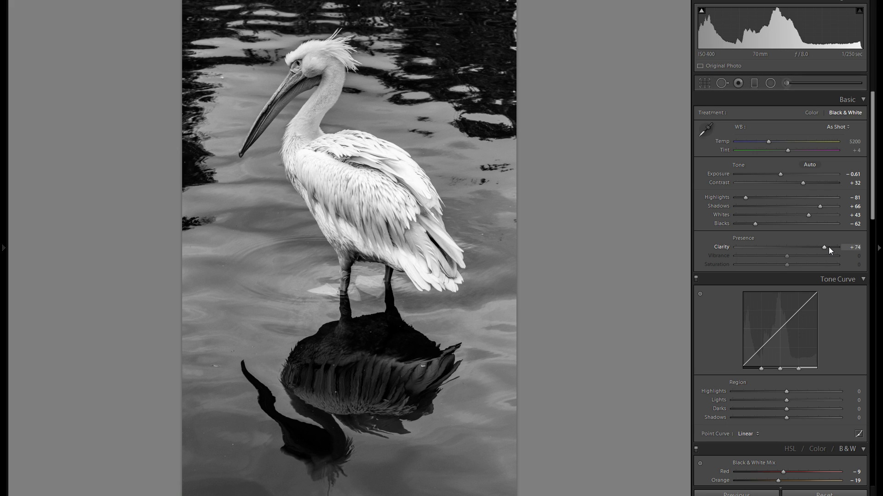
pyautogui.moveTo(821, 247); pyautogui.dragTo(766, 247)
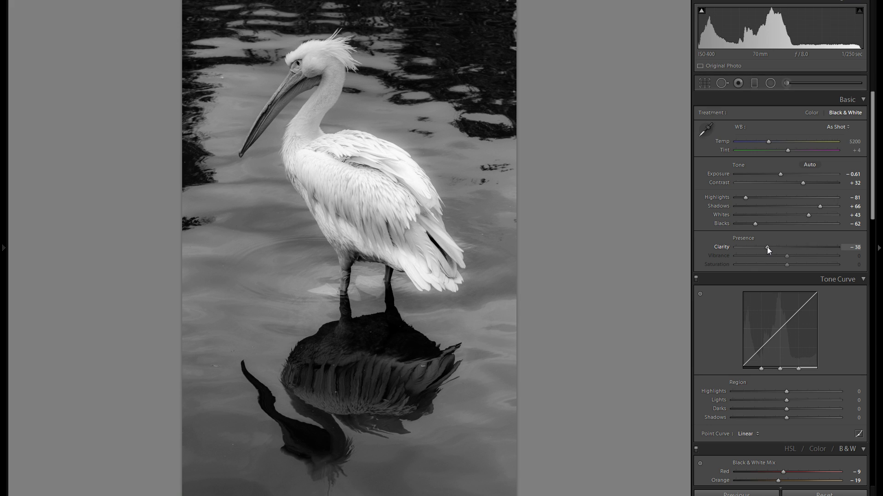
pyautogui.moveTo(767, 248); pyautogui.dragTo(769, 248)
pyautogui.doubleClick(722, 247)
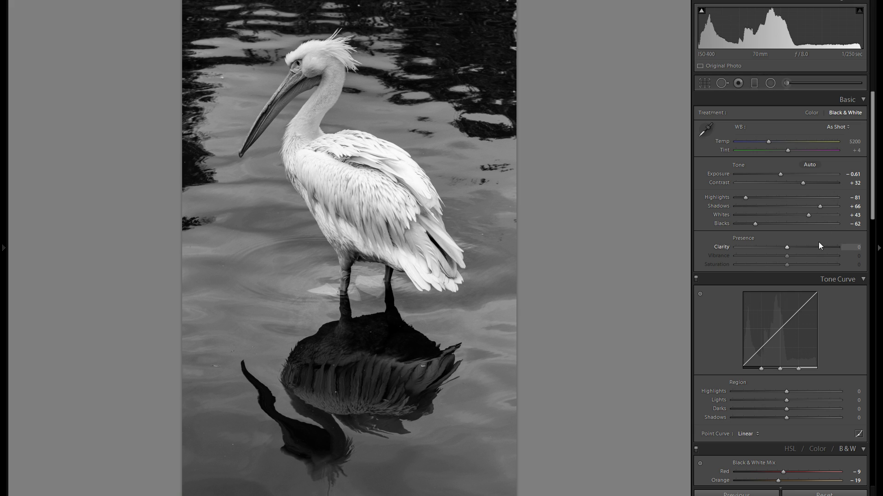
# Set the tone curve's Highlights region to −34 and its Lights region to −28.
pyautogui.scroll(-3, 807, 213)
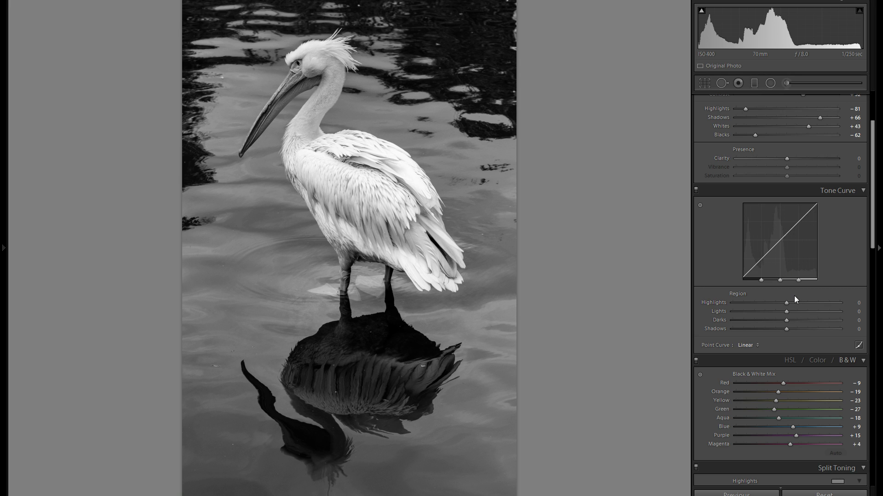
pyautogui.scroll(3, 804, 324)
pyautogui.moveTo(786, 391); pyautogui.dragTo(814, 391)
pyautogui.moveTo(801, 388); pyautogui.dragTo(772, 395)
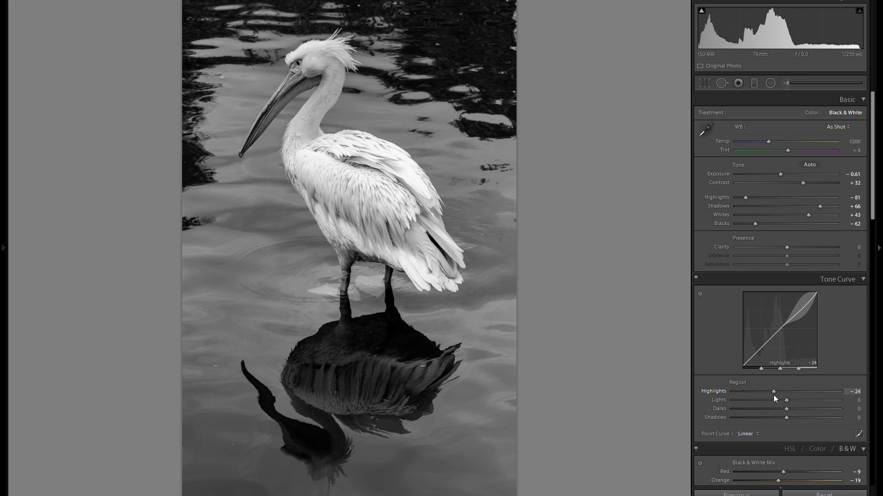
pyautogui.moveTo(773, 395)
pyautogui.mouseDown()
pyautogui.moveTo(818, 398)
pyautogui.moveTo(768, 390)
pyautogui.mouseUp()
pyautogui.moveTo(788, 399)
pyautogui.mouseDown()
pyautogui.moveTo(762, 397)
pyautogui.moveTo(810, 401)
pyautogui.moveTo(772, 401)
pyautogui.mouseUp()
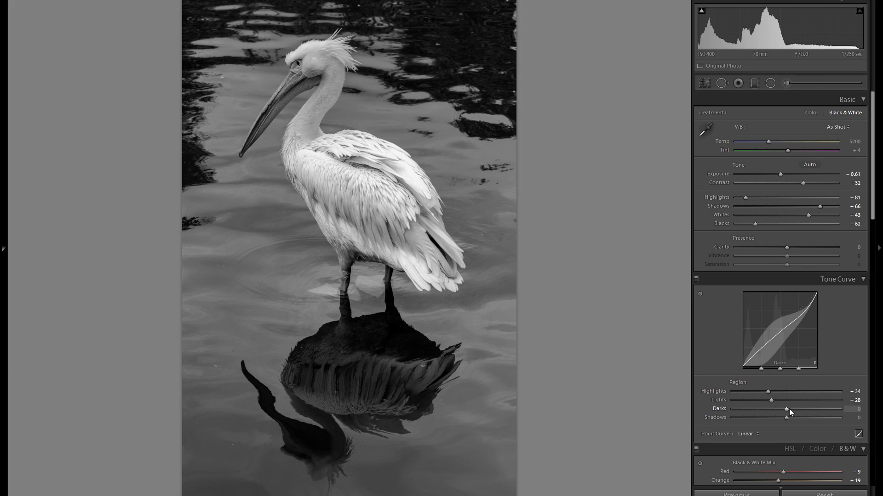
# Set the tone curve's Darks region to −7 and its Shadows region to +43.
pyautogui.moveTo(788, 410); pyautogui.dragTo(829, 412)
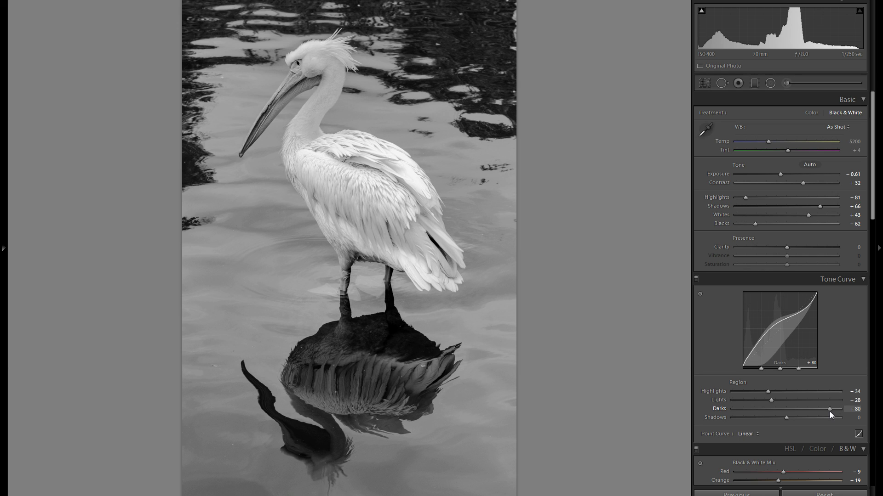
pyautogui.moveTo(830, 412); pyautogui.dragTo(782, 407)
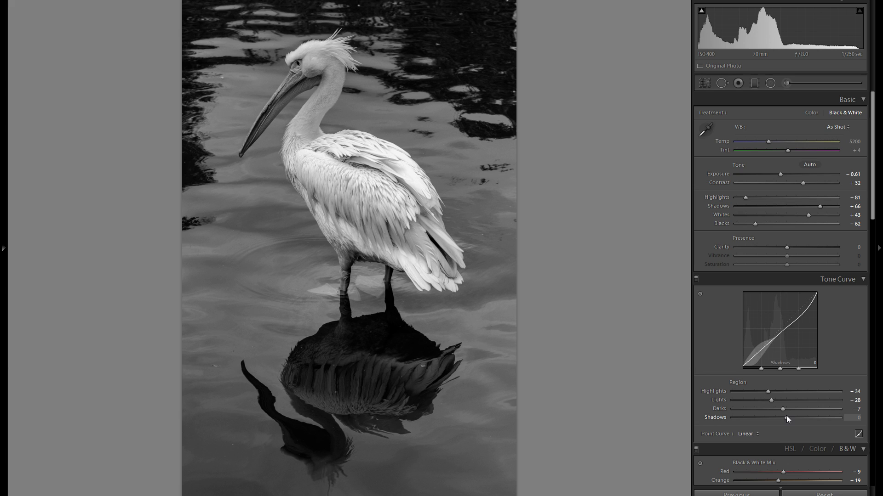
pyautogui.moveTo(788, 419); pyautogui.dragTo(757, 421)
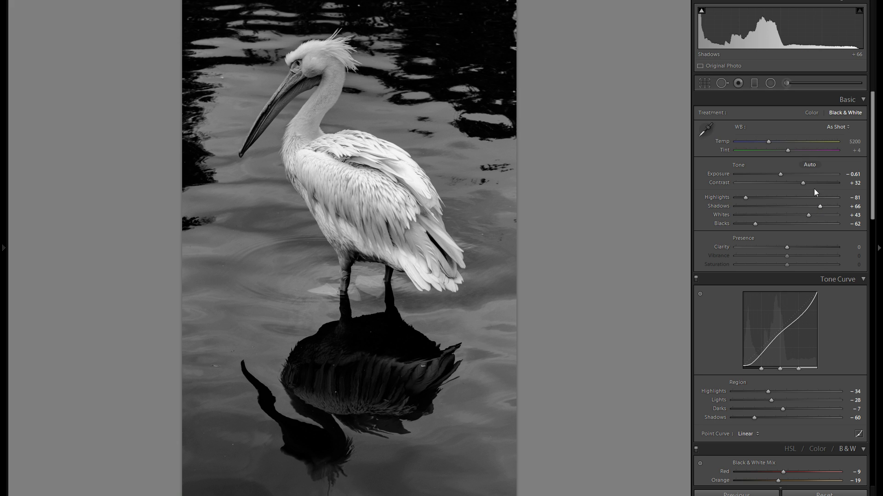
pyautogui.moveTo(781, 419); pyautogui.dragTo(814, 420)
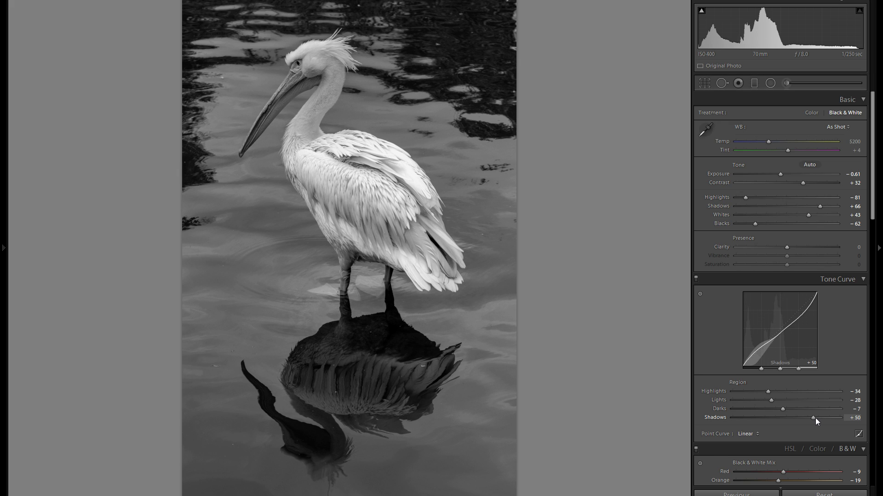
pyautogui.moveTo(813, 418)
pyautogui.mouseDown()
pyautogui.moveTo(796, 419)
pyautogui.moveTo(812, 420)
pyautogui.mouseUp()
# Compare the photo with and without the tone curve adjustments, leaving them enabled.
pyautogui.click(696, 279)
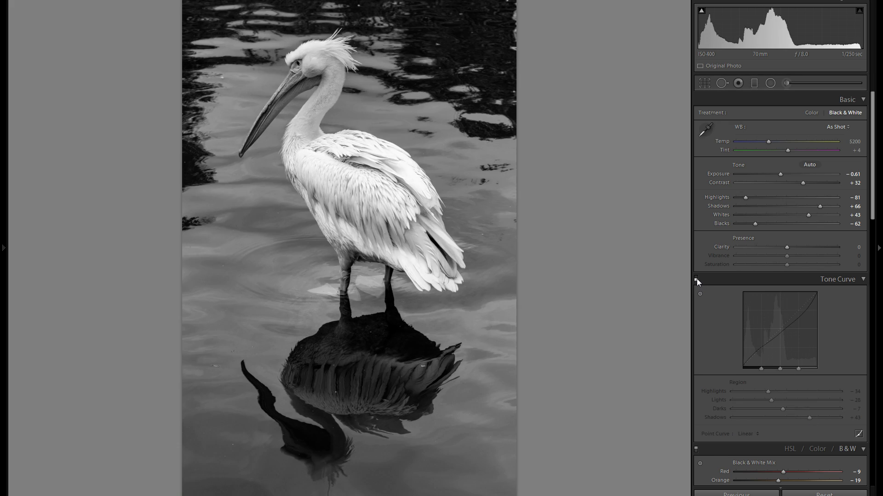
pyautogui.click(696, 279)
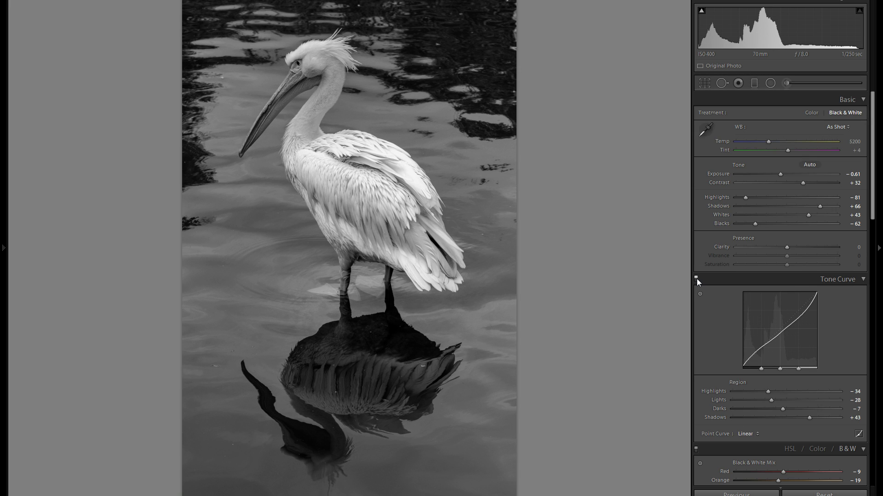
pyautogui.click(696, 278)
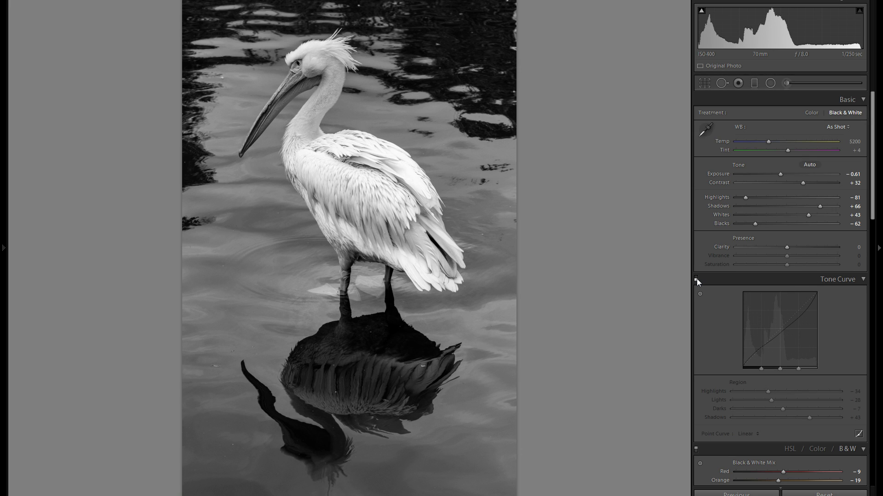
pyautogui.click(696, 279)
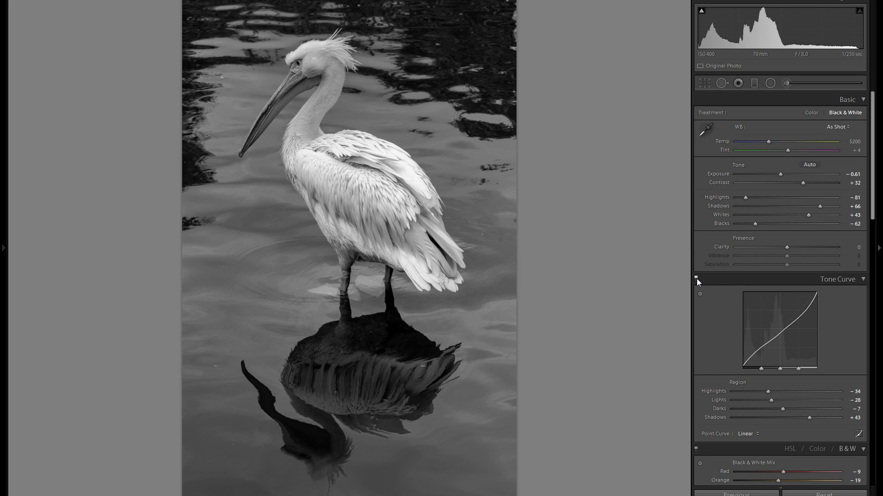
pyautogui.click(696, 278)
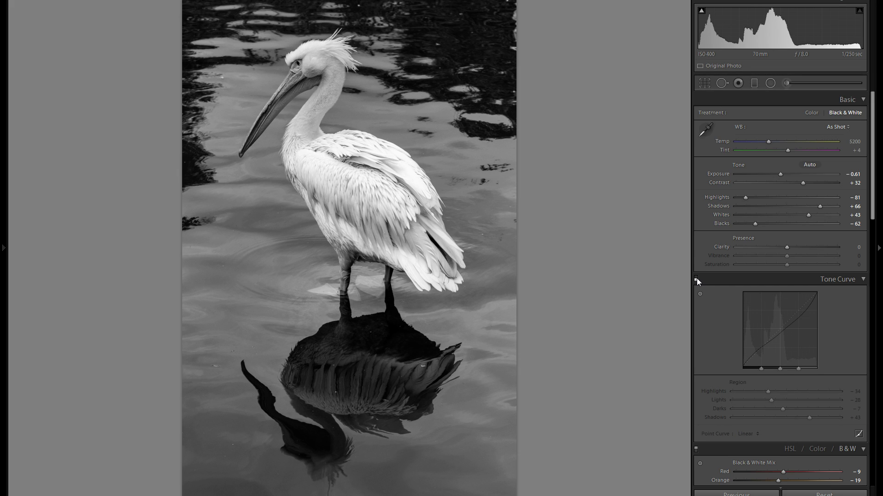
pyautogui.click(696, 279)
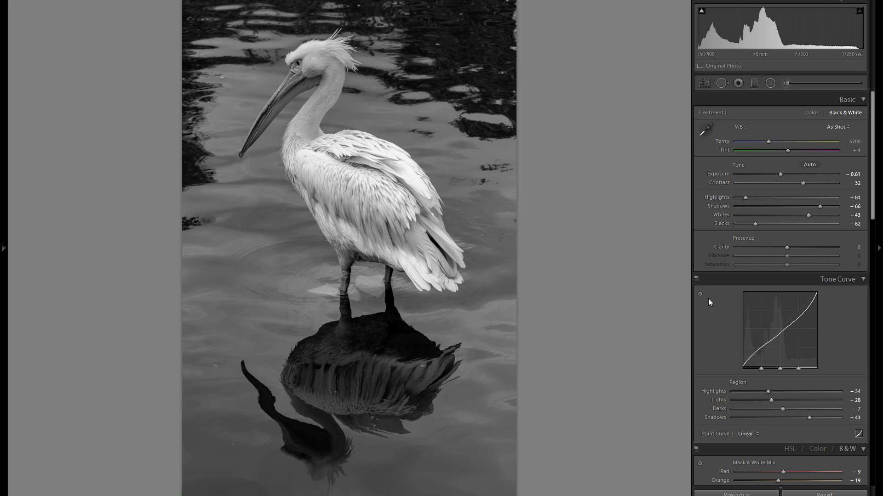
# Look through the Black & White Mix, Split Toning, Detail, Lens Corrections and Effects settings.
pyautogui.scroll(-6, 711, 307)
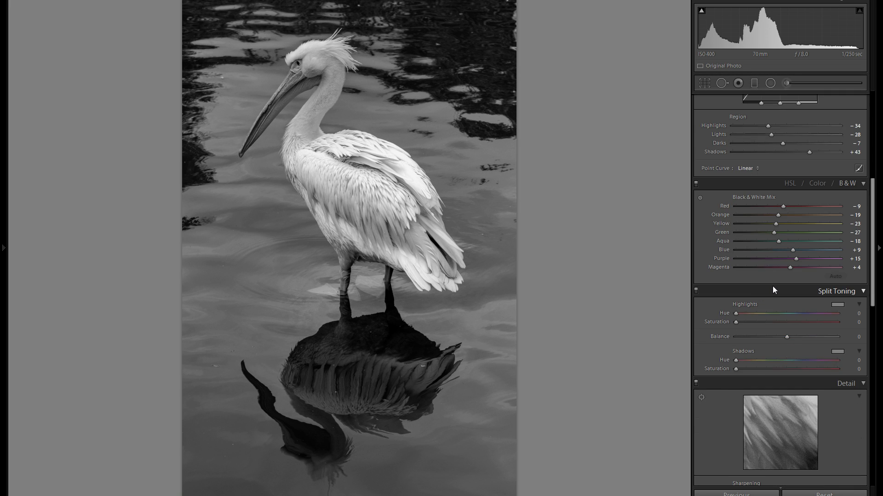
pyautogui.scroll(-2, 787, 266)
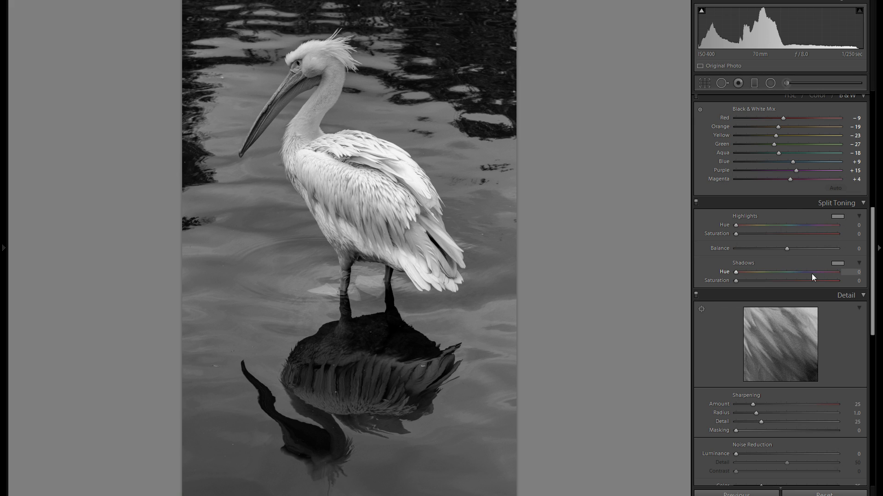
pyautogui.scroll(-2, 822, 288)
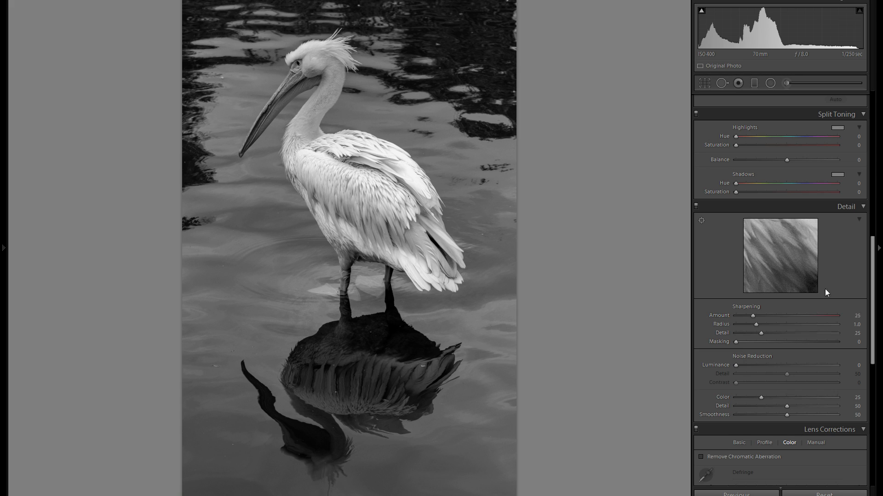
pyautogui.scroll(2, 844, 207)
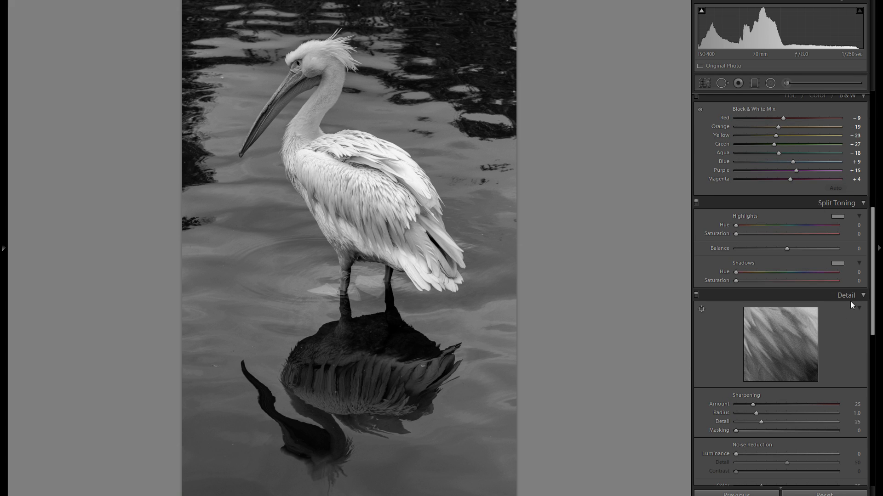
pyautogui.scroll(-4, 848, 303)
pyautogui.scroll(-6, 788, 296)
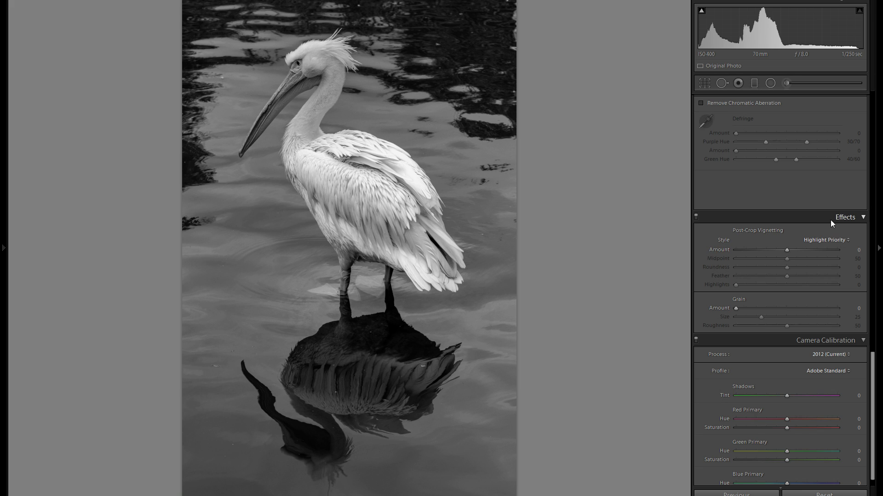
# Darken the photo's edges with a Post-Crop Vignetting Amount of −22.
pyautogui.moveTo(786, 248); pyautogui.dragTo(772, 248)
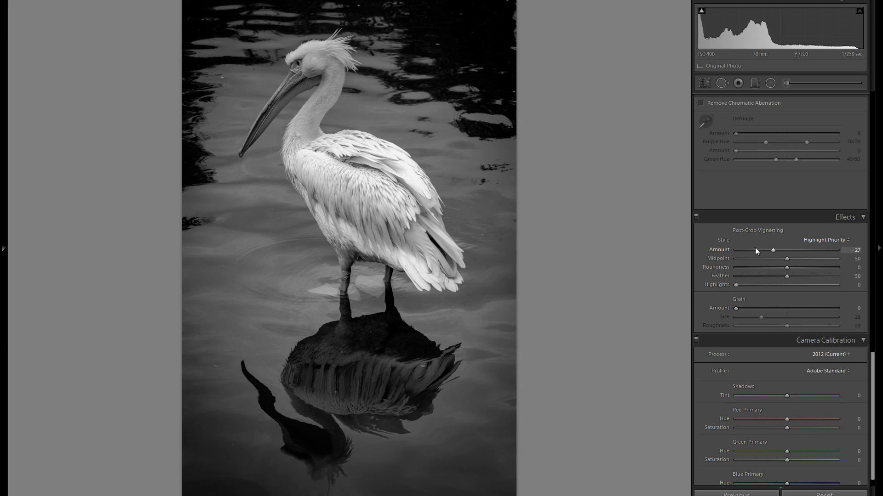
pyautogui.doubleClick(721, 248)
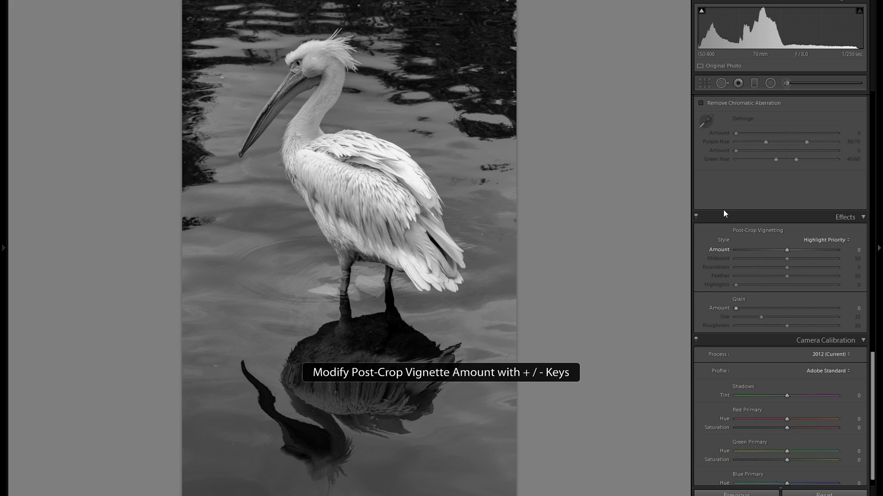
pyautogui.moveTo(786, 249)
pyautogui.mouseDown()
pyautogui.moveTo(746, 251)
pyautogui.moveTo(774, 250)
pyautogui.mouseUp()
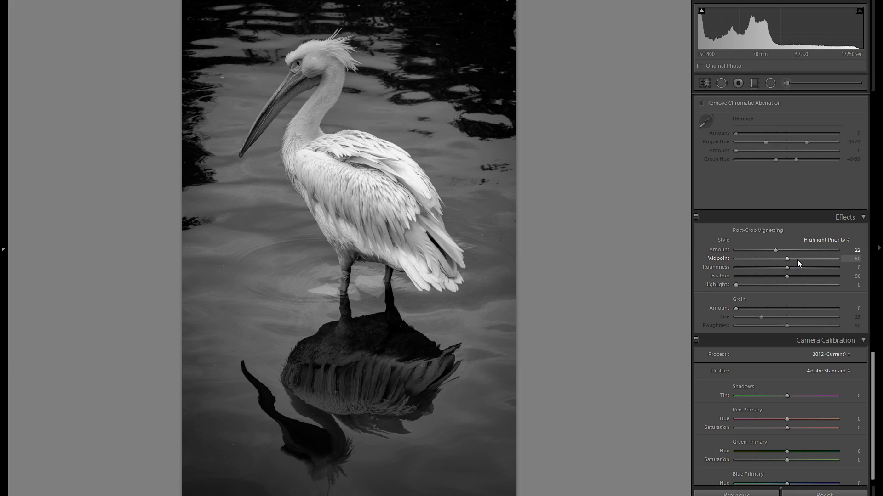
# Set the vignette's Midpoint to 28 while previewing it at Amount −100, and return the Amount to −22.
pyautogui.moveTo(816, 259); pyautogui.dragTo(708, 250)
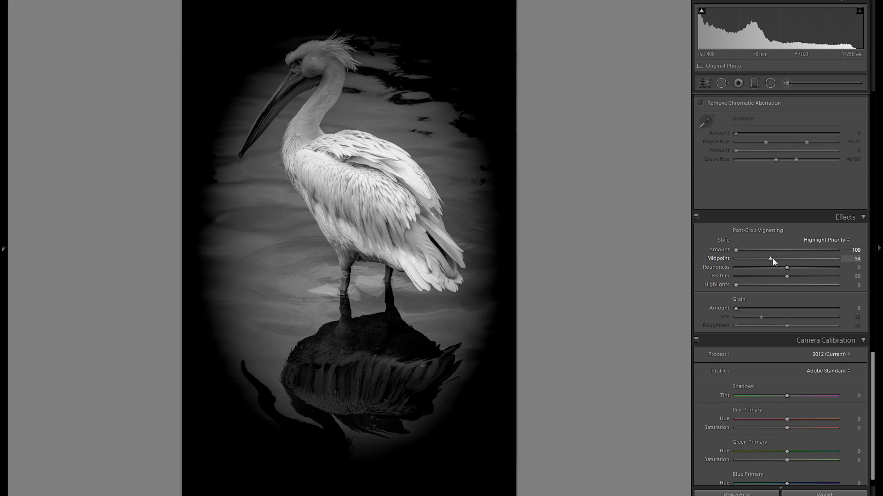
pyautogui.moveTo(771, 258); pyautogui.dragTo(760, 259)
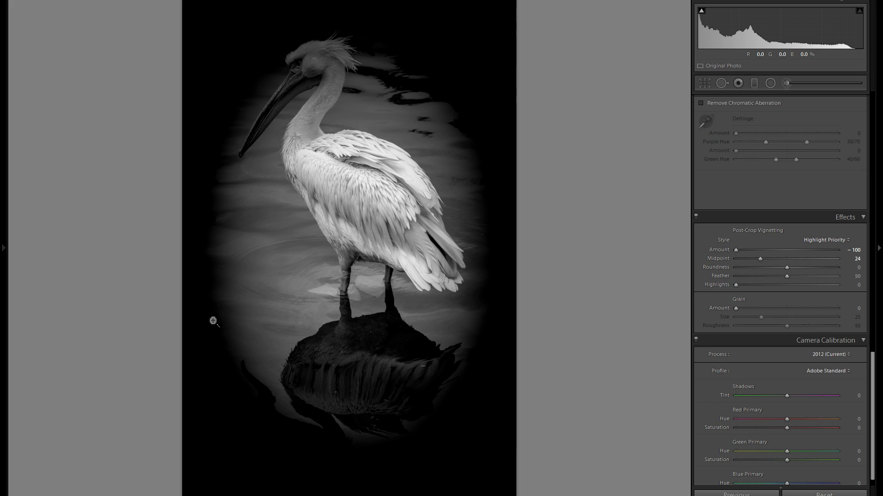
pyautogui.moveTo(760, 259)
pyautogui.mouseDown()
pyautogui.moveTo(774, 261)
pyautogui.moveTo(764, 260)
pyautogui.mouseUp()
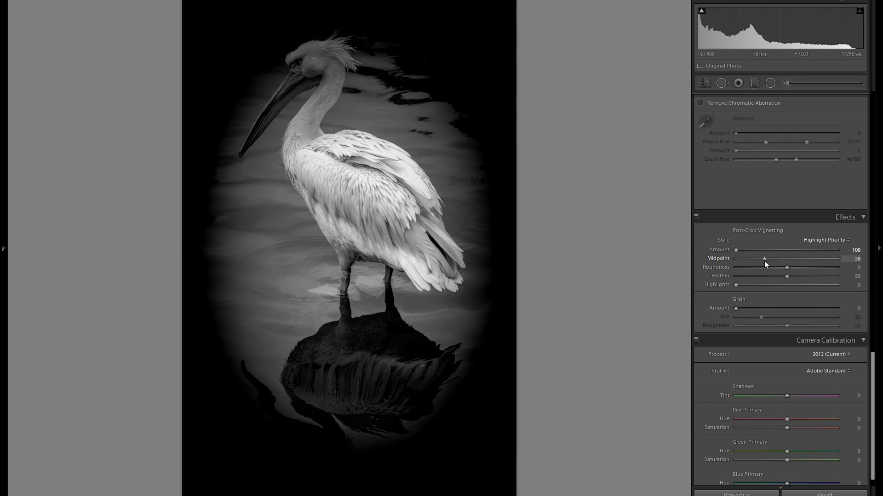
pyautogui.moveTo(736, 250); pyautogui.dragTo(775, 249)
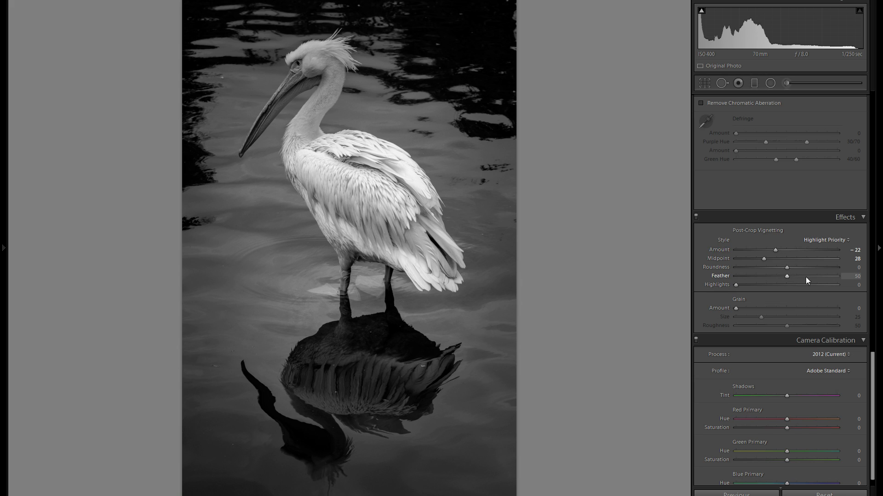
# Soften the vignette's transition by setting its Feather to 71.
pyautogui.click(821, 277)
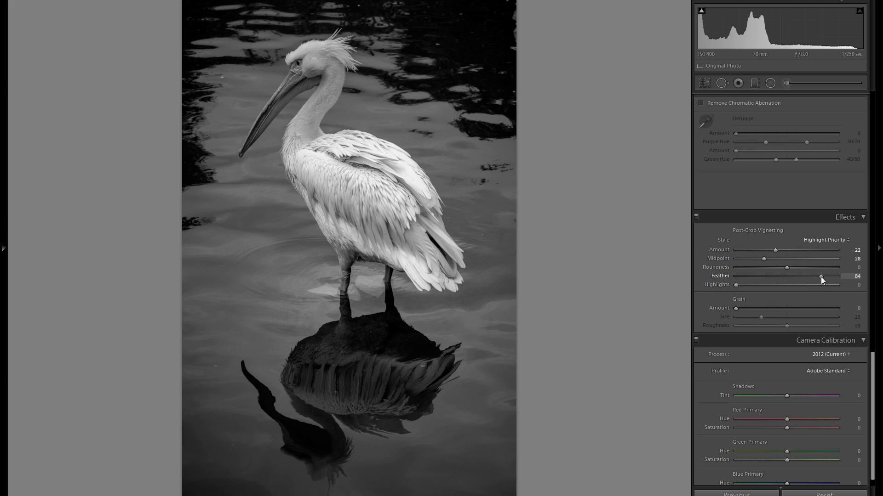
pyautogui.moveTo(820, 276); pyautogui.dragTo(806, 280)
pyautogui.moveTo(806, 279); pyautogui.dragTo(809, 279)
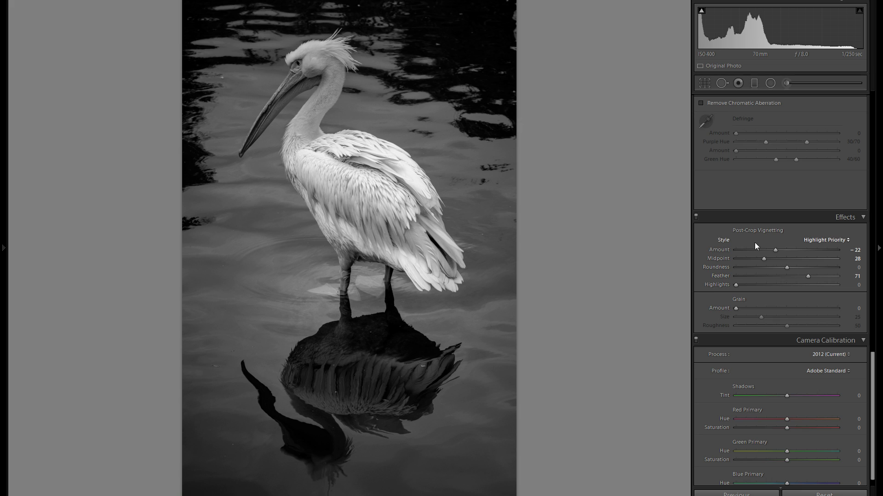
# Compare the photo with and without the vignette effect, leaving it enabled.
pyautogui.click(695, 219)
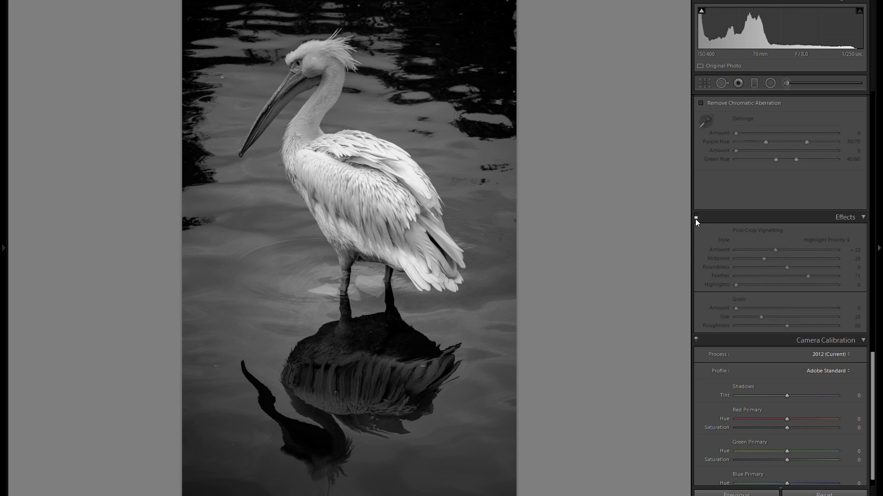
pyautogui.click(695, 219)
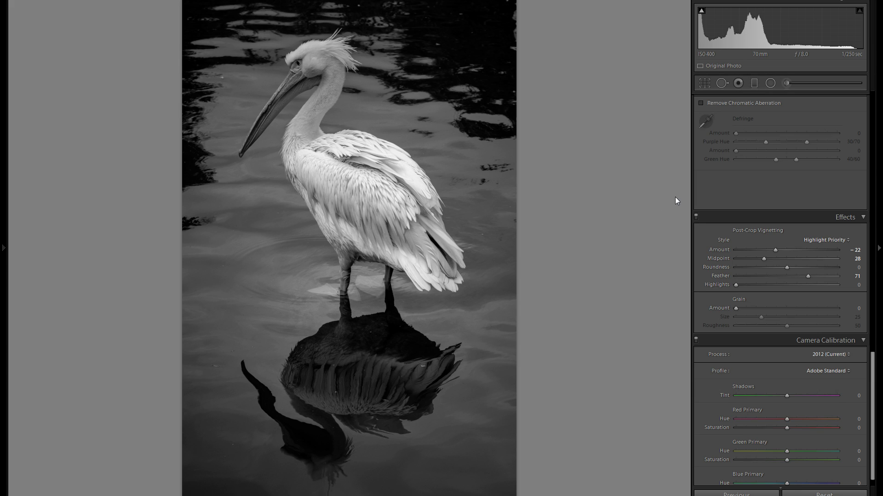
pyautogui.scroll(-1, 696, 200)
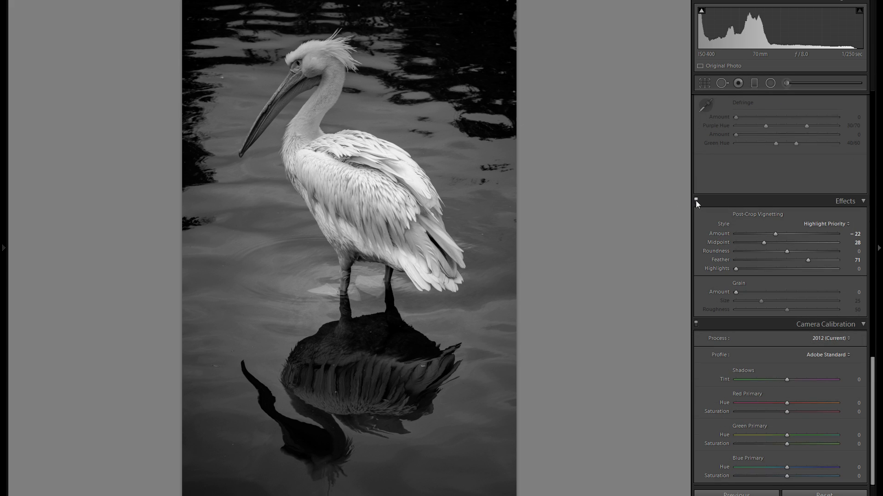
pyautogui.click(695, 199)
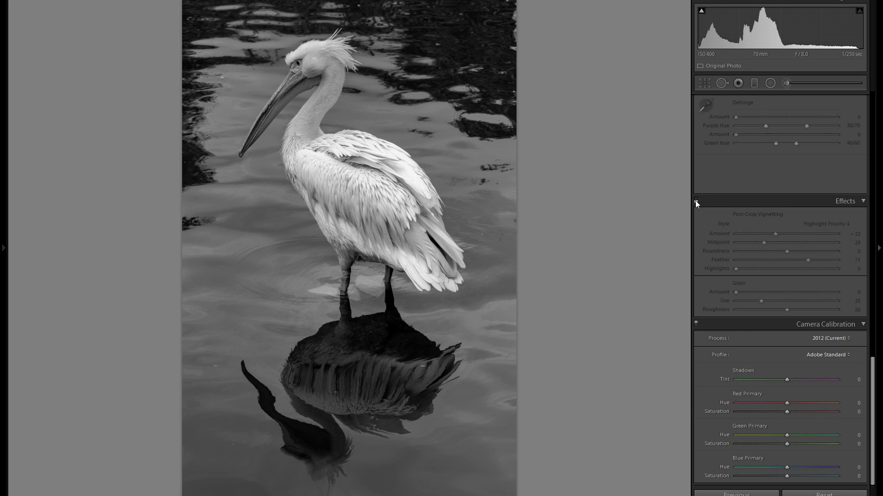
pyautogui.click(696, 200)
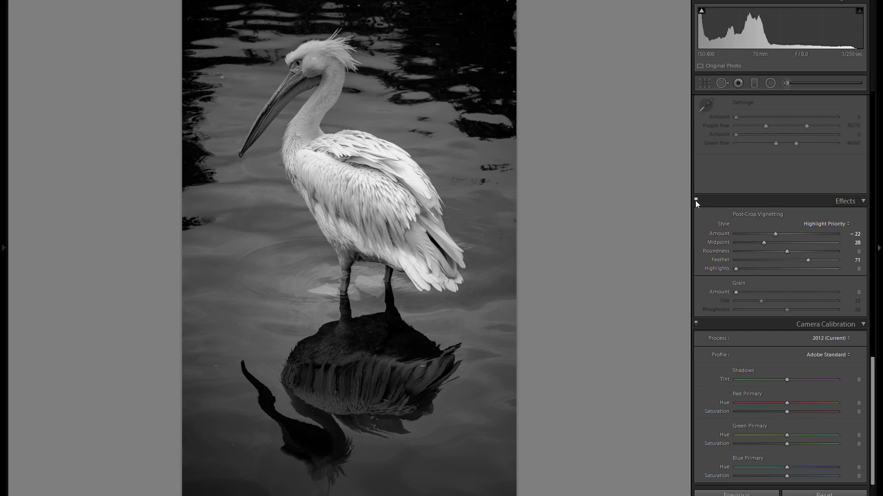
pyautogui.click(695, 200)
pyautogui.click(696, 200)
# Activate the Adjustment Brush for a new mask and reset its Contrast to 0.
pyautogui.scroll(8, 792, 263)
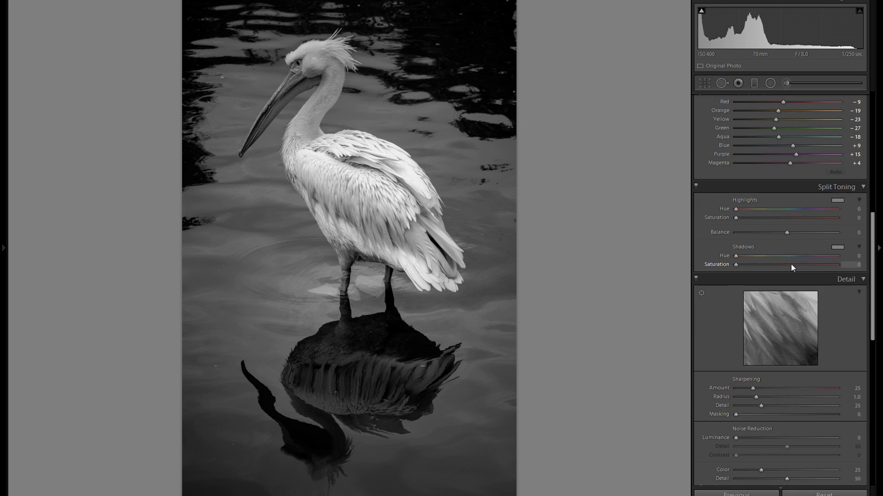
pyautogui.scroll(15, 791, 266)
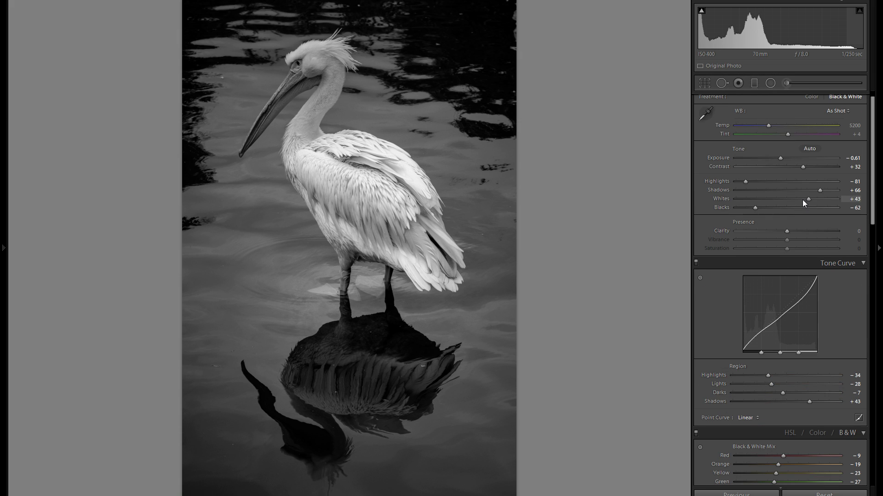
pyautogui.scroll(1, 829, 201)
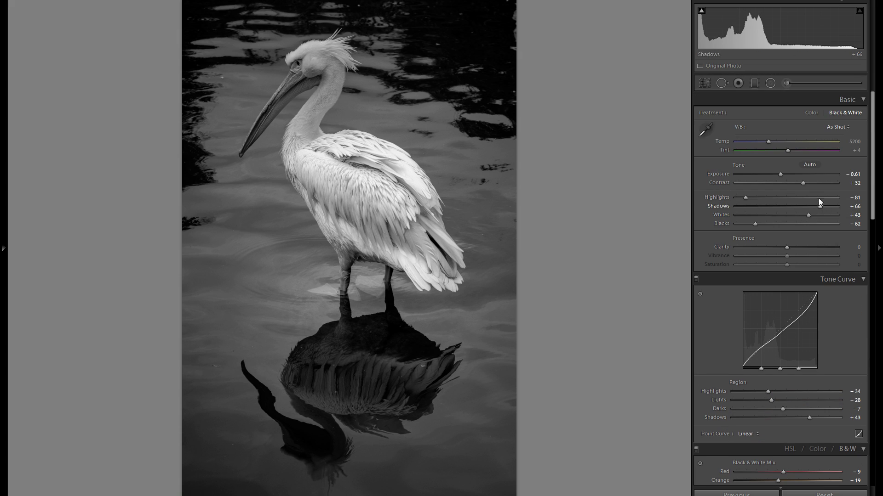
pyautogui.click(786, 84)
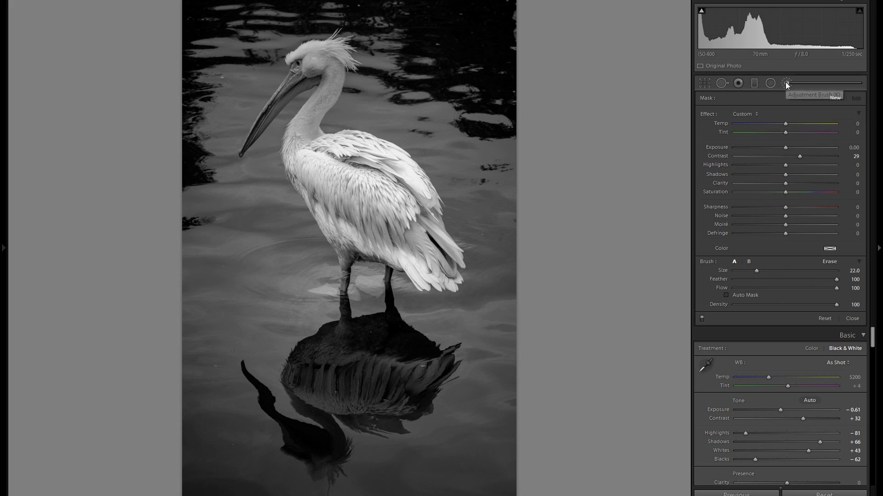
pyautogui.doubleClick(725, 158)
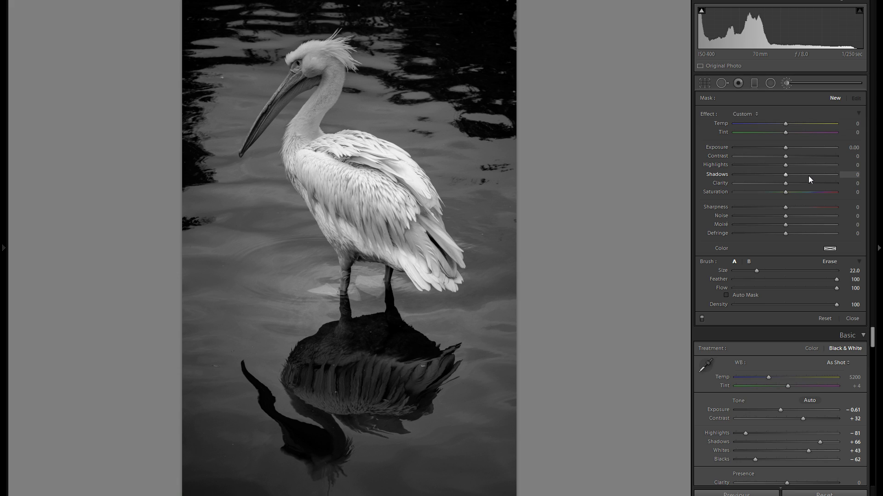
# Brush the dark water around the pelican's head with Exposure 0.27 and Shadows 58, and compare the photo with and without it.
pyautogui.moveTo(785, 147); pyautogui.dragTo(793, 147)
pyautogui.scroll(2, 452, 31)
pyautogui.moveTo(451, 31)
pyautogui.mouseDown()
pyautogui.moveTo(478, 51)
pyautogui.moveTo(459, 28)
pyautogui.moveTo(386, 12)
pyautogui.mouseUp()
pyautogui.moveTo(322, 16)
pyautogui.mouseDown()
pyautogui.moveTo(257, 28)
pyautogui.moveTo(202, 83)
pyautogui.moveTo(197, 165)
pyautogui.mouseUp()
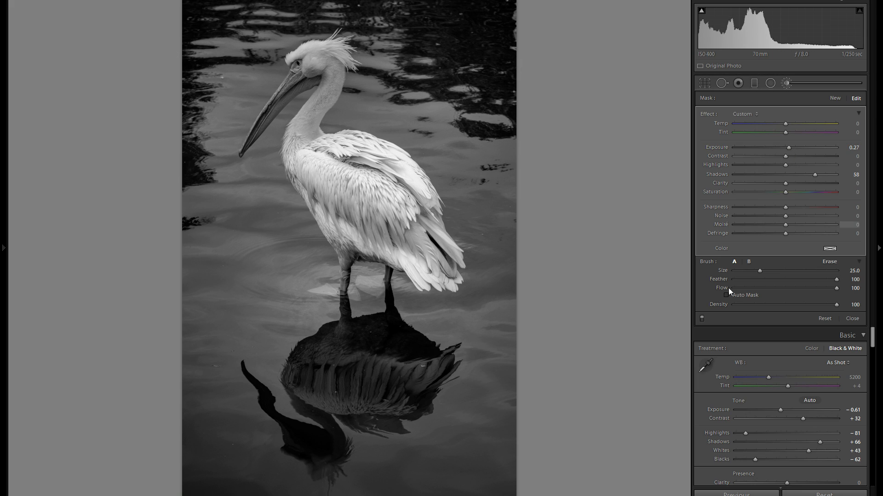
pyautogui.click(702, 318)
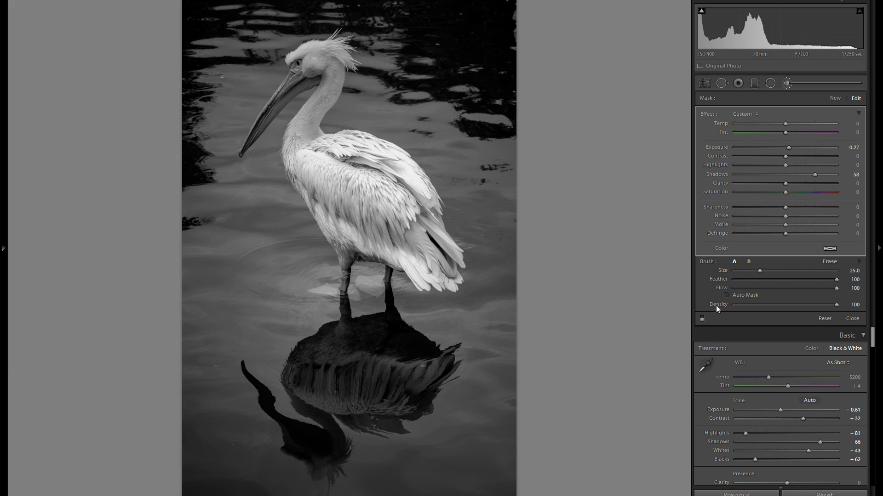
pyautogui.click(703, 318)
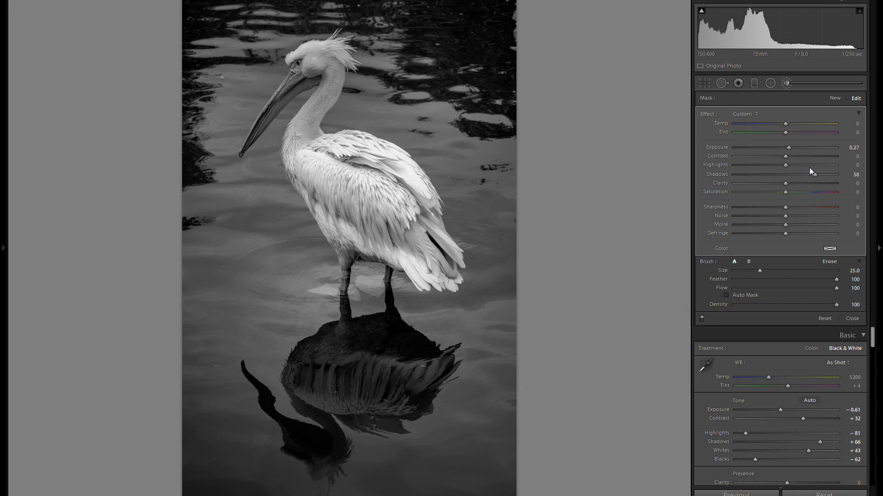
# Set the brushed water area to Shadows 87, Contrast −61 and Exposure 0.52, and close the Adjustment Brush.
pyautogui.moveTo(819, 175); pyautogui.dragTo(829, 174)
pyautogui.click(752, 156)
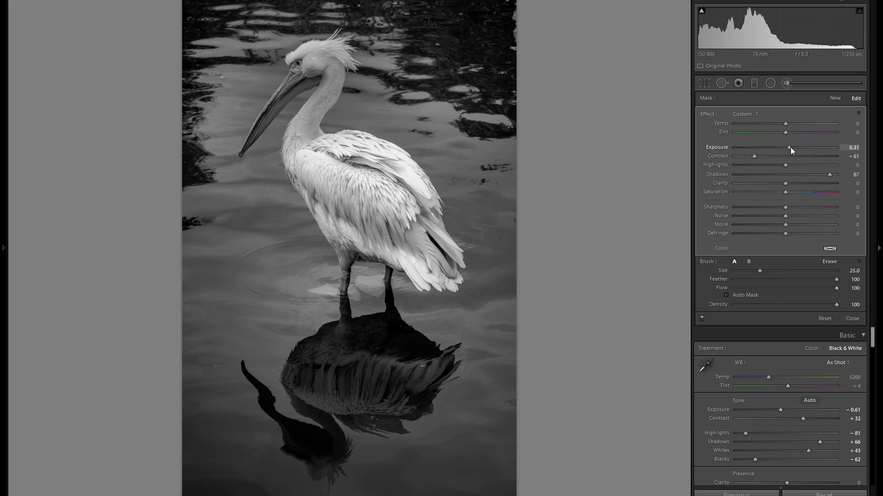
pyautogui.moveTo(791, 147); pyautogui.dragTo(812, 151)
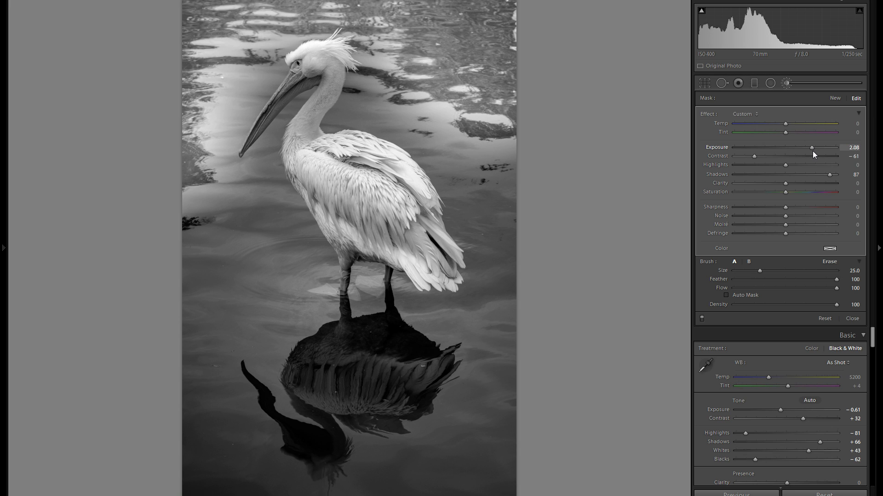
pyautogui.moveTo(812, 151)
pyautogui.mouseDown()
pyautogui.moveTo(795, 150)
pyautogui.moveTo(801, 150)
pyautogui.mouseUp()
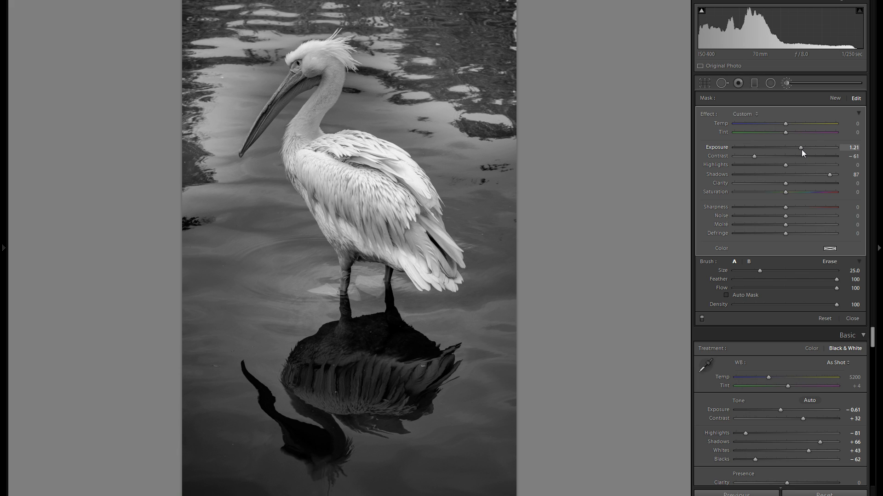
pyautogui.moveTo(802, 150); pyautogui.dragTo(792, 147)
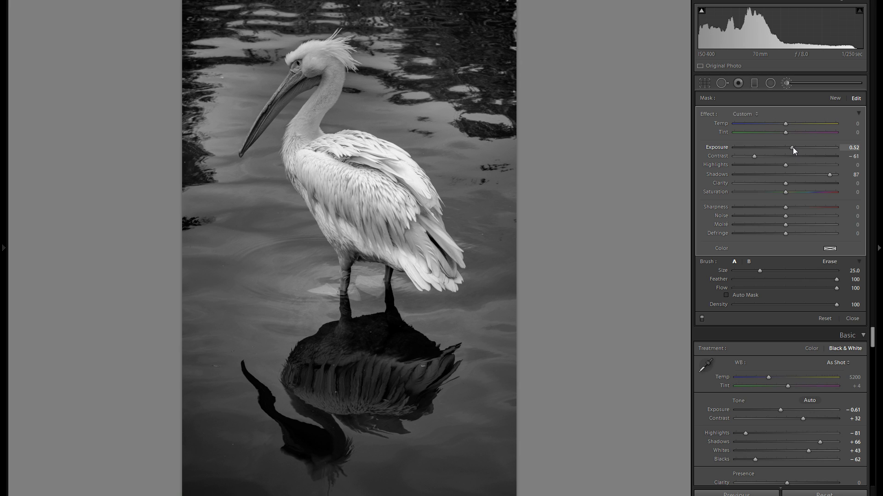
pyautogui.click(788, 81)
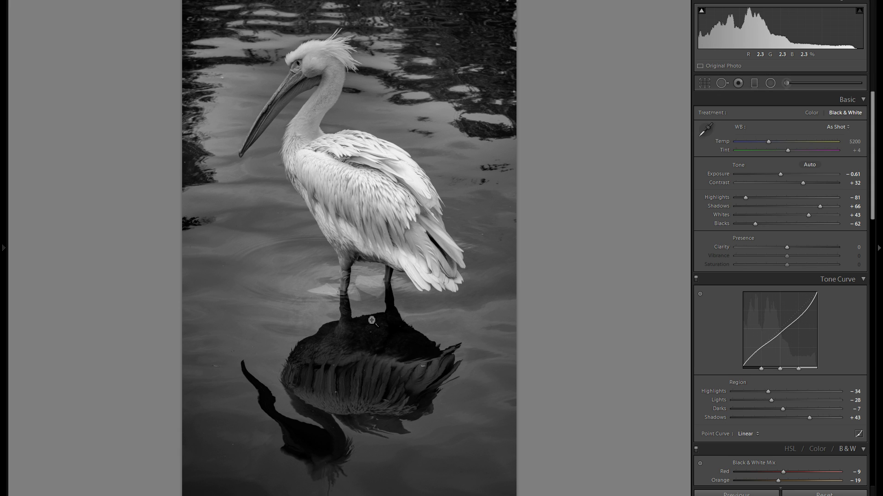
# Paint a new Adjustment Brush mask with Feather 63 over the pelican's head, beak and neck.
pyautogui.click(220, 366)
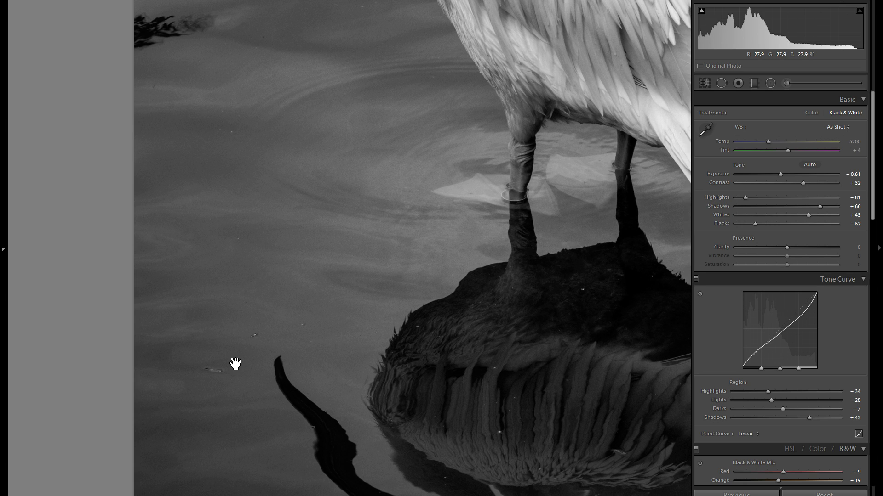
pyautogui.click(233, 364)
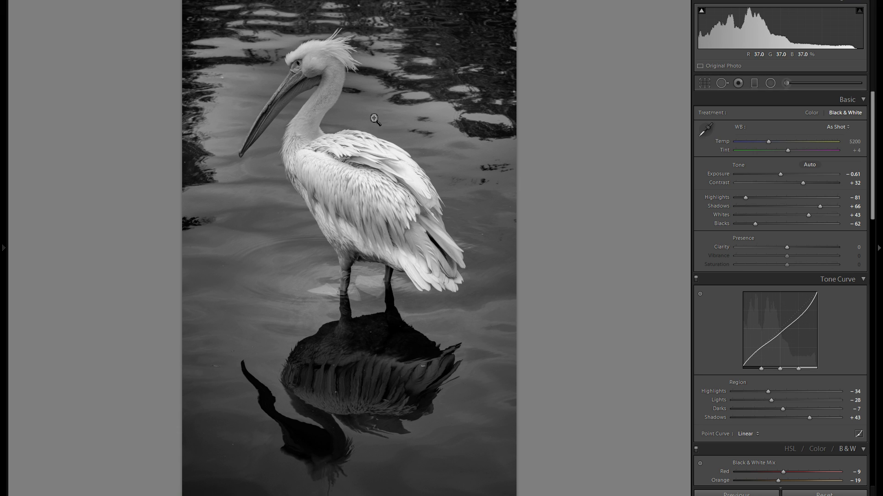
pyautogui.click(364, 165)
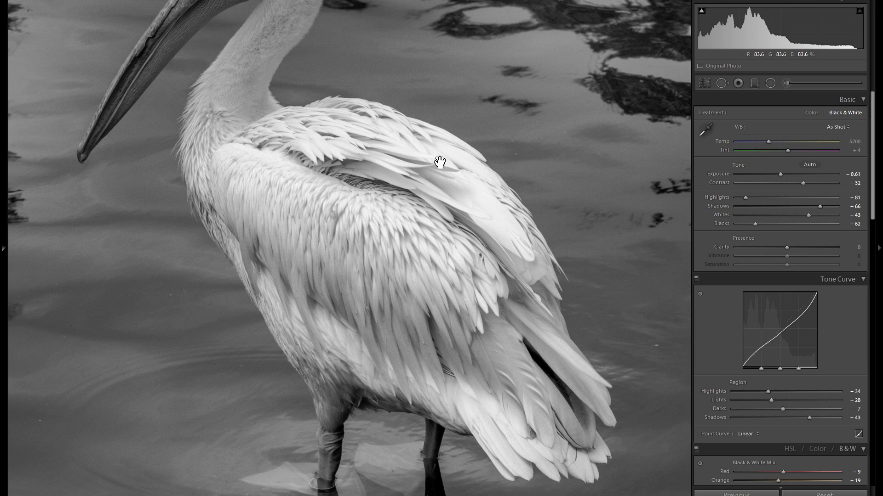
pyautogui.moveTo(340, 129); pyautogui.dragTo(449, 326)
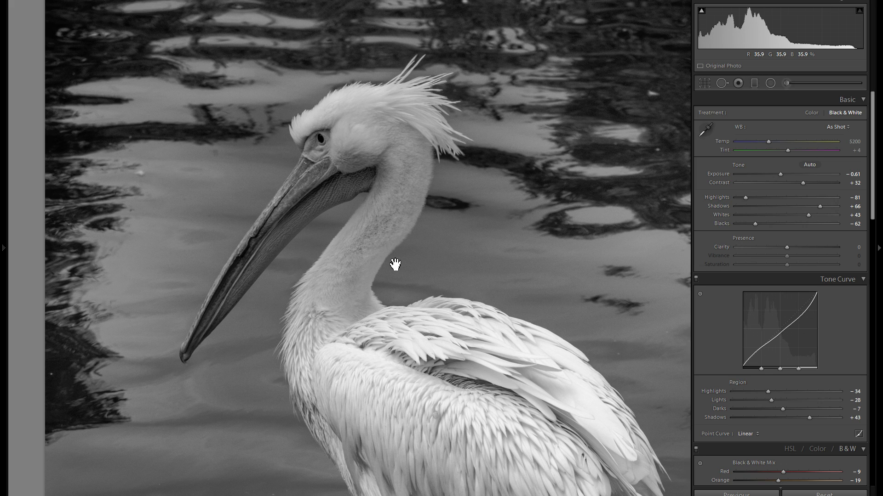
pyautogui.click(788, 80)
pyautogui.scroll(5, 315, 305)
pyautogui.moveTo(323, 336)
pyautogui.mouseDown()
pyautogui.moveTo(324, 203)
pyautogui.moveTo(363, 189)
pyautogui.moveTo(382, 142)
pyautogui.moveTo(373, 110)
pyautogui.moveTo(338, 78)
pyautogui.moveTo(317, 138)
pyautogui.moveTo(289, 184)
pyautogui.moveTo(278, 169)
pyautogui.moveTo(257, 234)
pyautogui.moveTo(186, 349)
pyautogui.mouseUp()
pyautogui.scroll(-3, 277, 169)
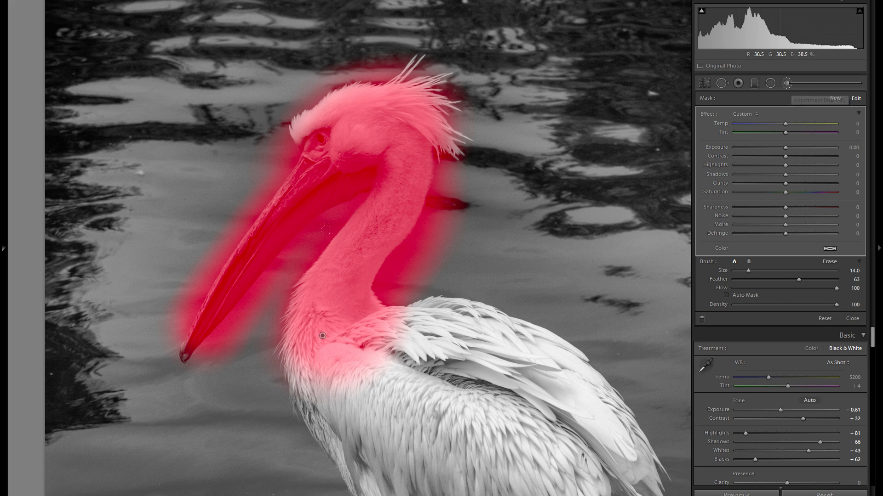
# Erase the mask spill on the water around the pelican's neck, head and beak with the Feather 100 eraser.
pyautogui.scroll(2, 322, 335)
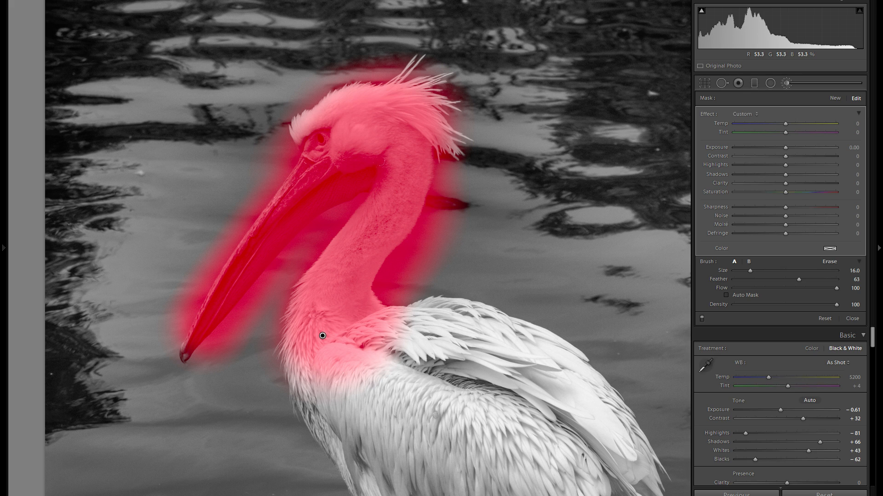
pyautogui.press('alt')
pyautogui.moveTo(396, 283)
pyautogui.mouseDown()
pyautogui.moveTo(407, 276)
pyautogui.moveTo(382, 260)
pyautogui.moveTo(413, 239)
pyautogui.moveTo(375, 276)
pyautogui.moveTo(391, 308)
pyautogui.moveTo(373, 274)
pyautogui.mouseUp()
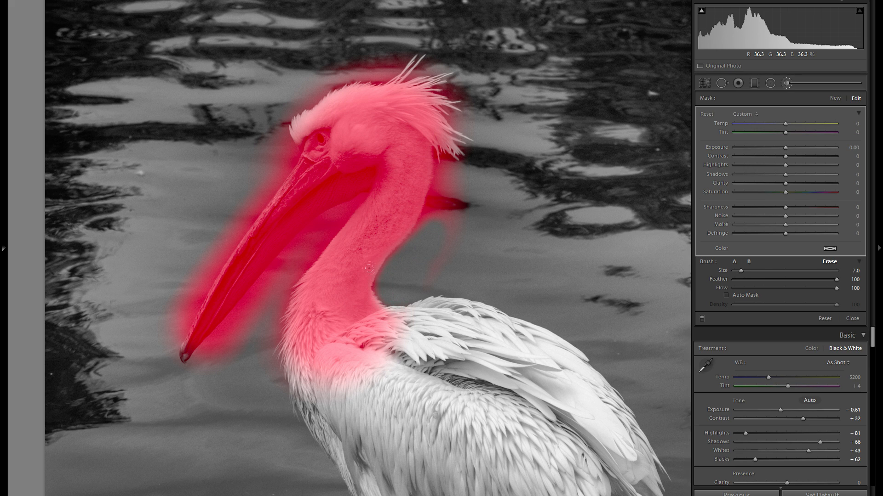
pyautogui.moveTo(426, 206); pyautogui.dragTo(447, 144)
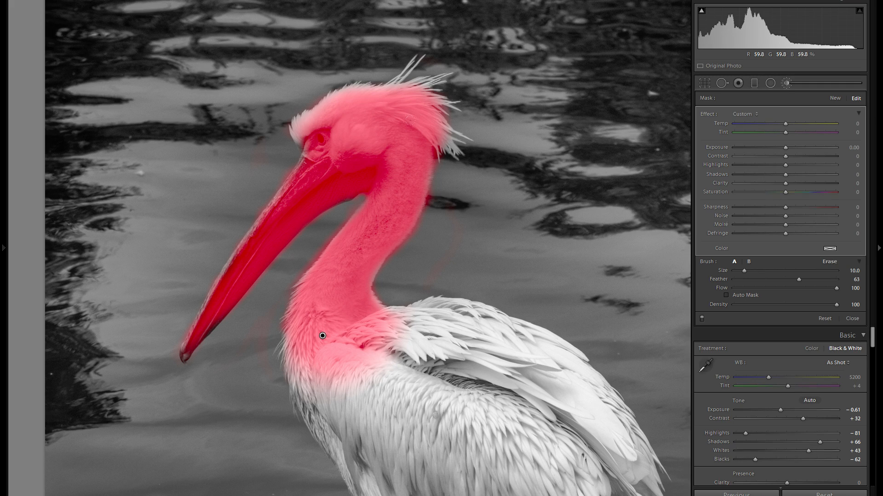
# Hide the mask overlay and set the brushed head and neck to Exposure 0.31, Contrast 57, Highlights 84, Shadows 35 and Clarity 19.
pyautogui.press('o')
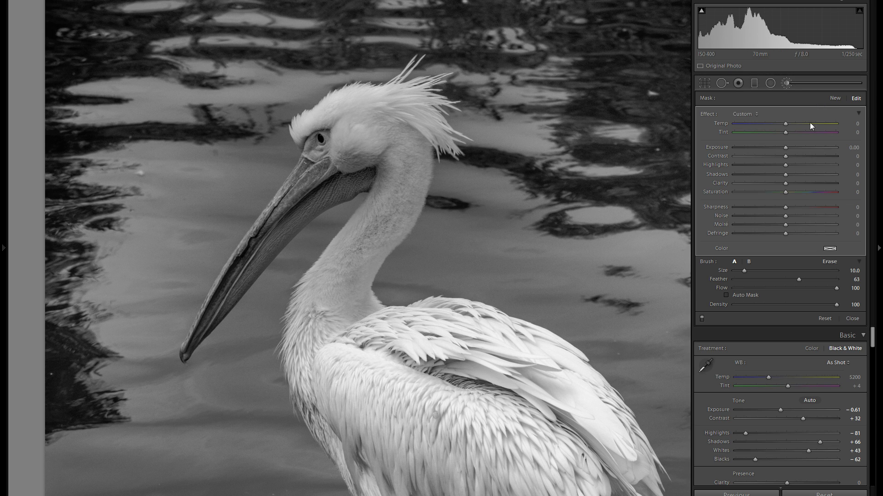
pyautogui.moveTo(787, 146); pyautogui.dragTo(791, 147)
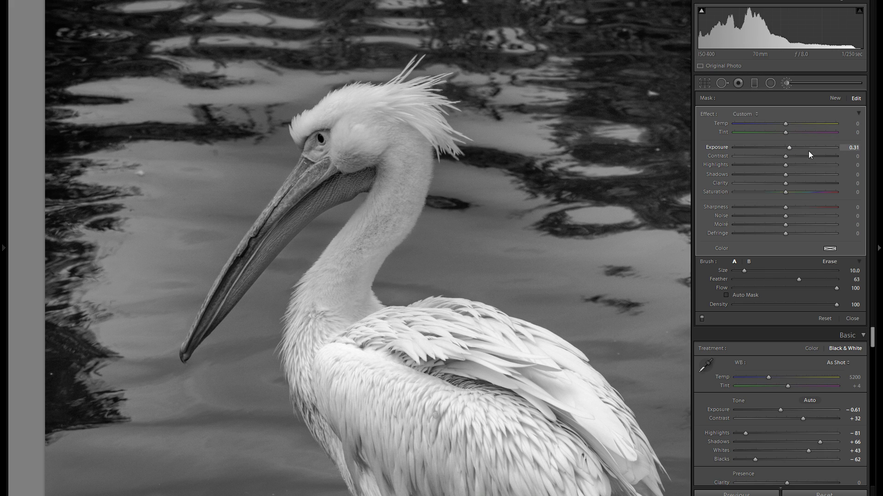
pyautogui.click(812, 156)
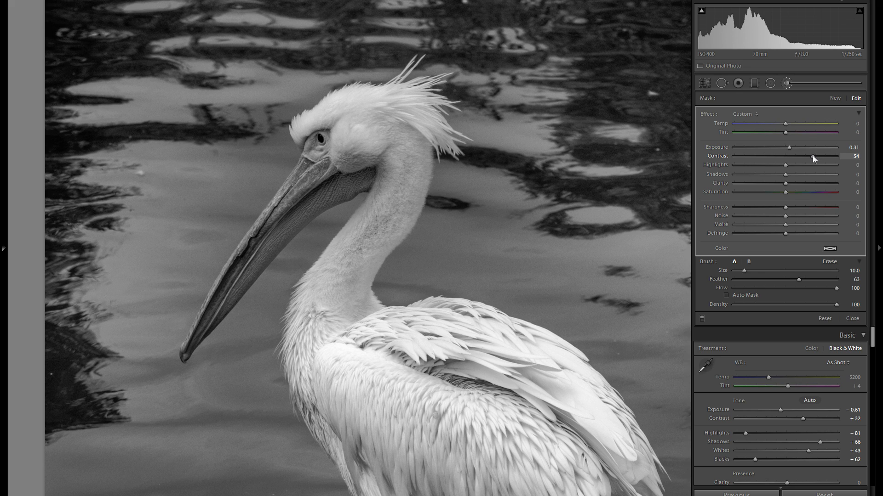
pyautogui.moveTo(792, 159); pyautogui.dragTo(814, 156)
pyautogui.click(812, 184)
pyautogui.moveTo(796, 173); pyautogui.dragTo(809, 178)
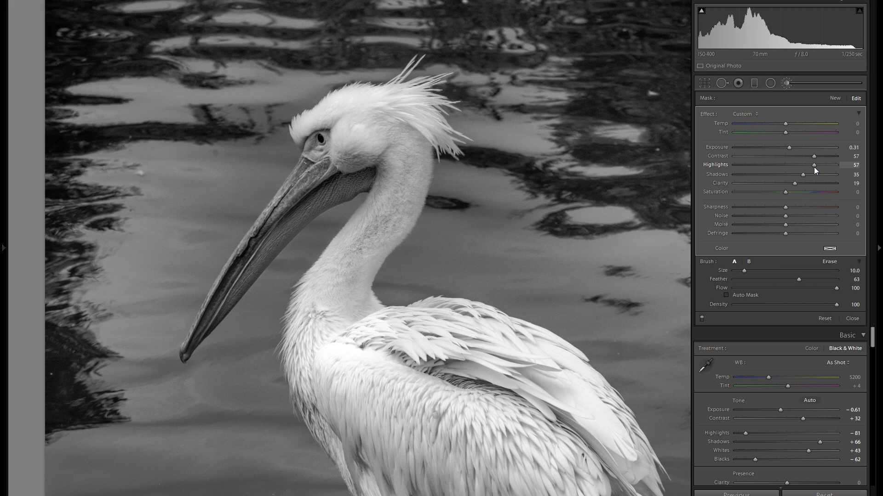
pyautogui.moveTo(821, 167); pyautogui.dragTo(820, 168)
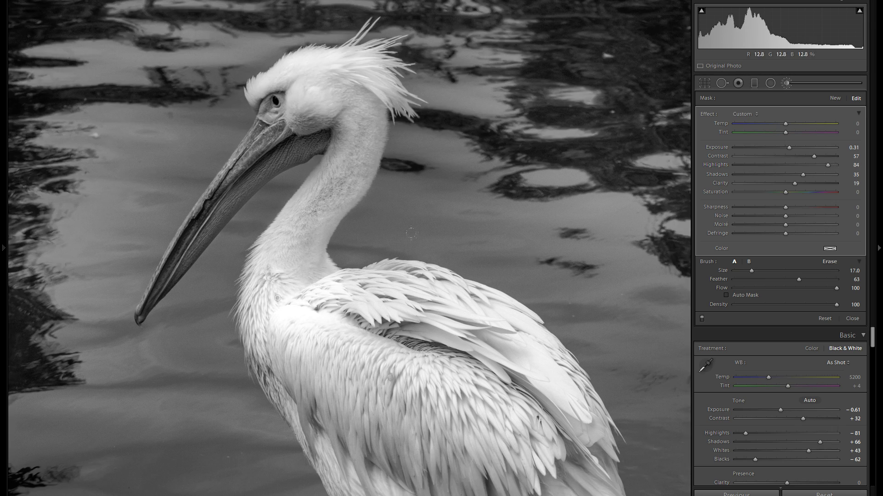
# Try deleting the brush adjustment on the pelican's head and neck, and undo the deletion.
pyautogui.rightClick(277, 297)
pyautogui.click(305, 314)
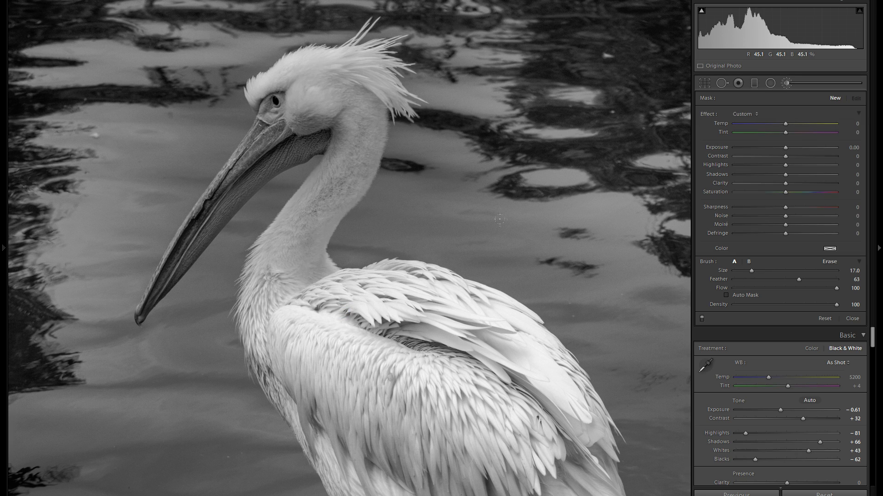
pyautogui.hotkey('ctrl', 'z')
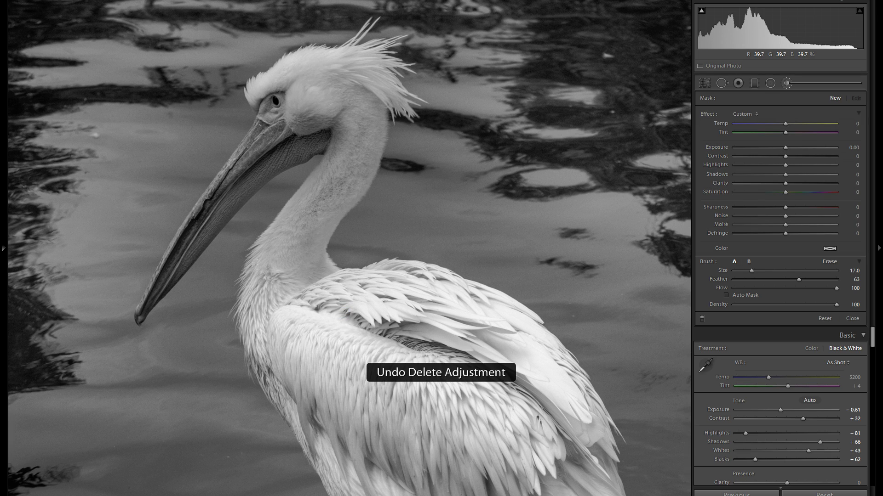
# Erase the brush mask at the base of the pelican's neck with a Feather 100 eraser of Size 12.
pyautogui.press('alt')
pyautogui.scroll(2, 282, 311)
pyautogui.moveTo(285, 322)
pyautogui.mouseDown()
pyautogui.moveTo(320, 310)
pyautogui.moveTo(276, 324)
pyautogui.moveTo(256, 306)
pyautogui.mouseUp()
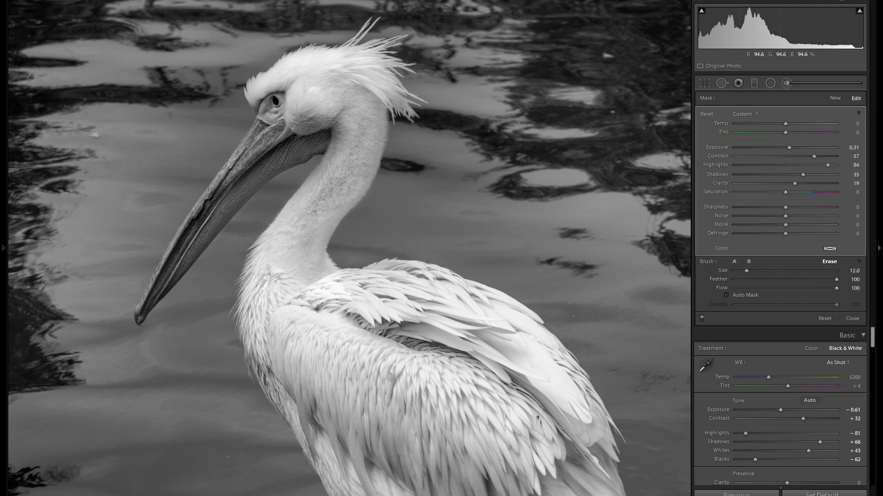
pyautogui.click(407, 205)
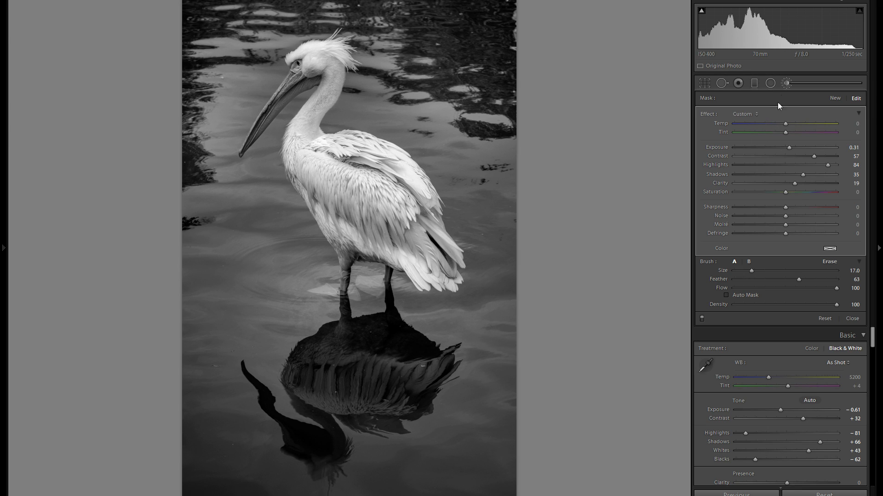
# Add an inverted radial filter with Exposure 0.31 and Feather 100, centered on the water around the pelican's legs.
pyautogui.click(769, 83)
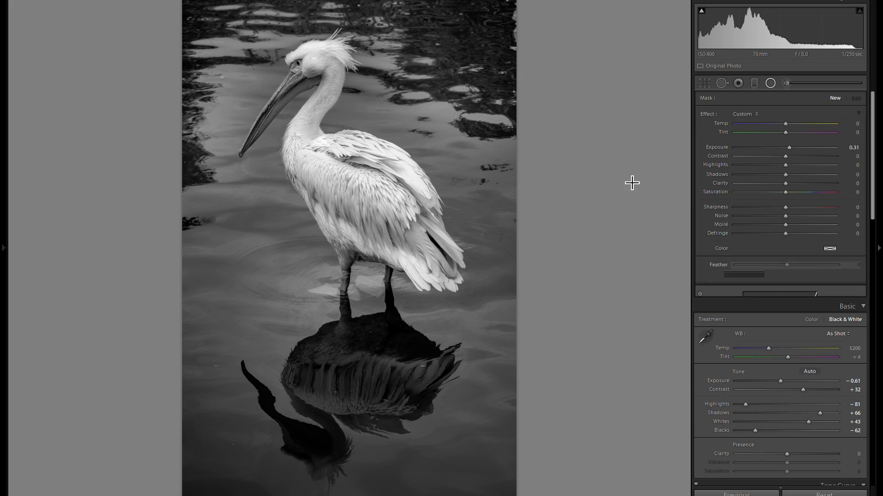
pyautogui.moveTo(287, 282); pyautogui.dragTo(455, 351)
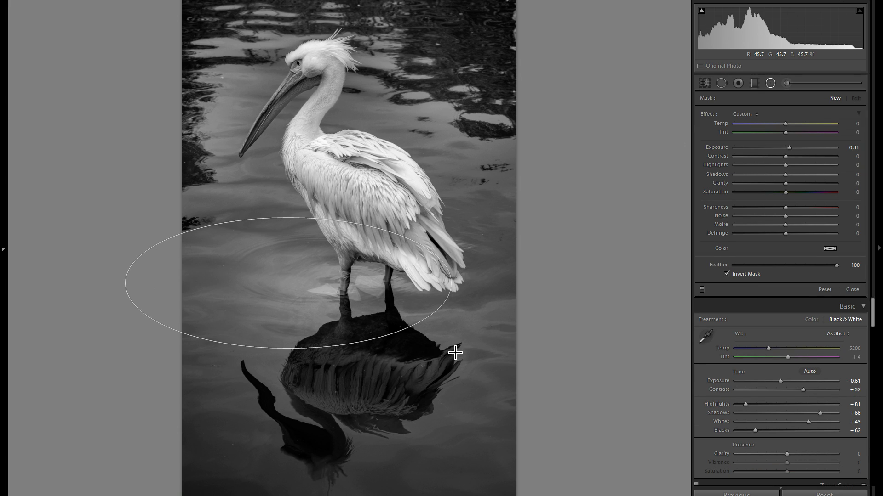
pyautogui.moveTo(397, 301); pyautogui.dragTo(395, 294)
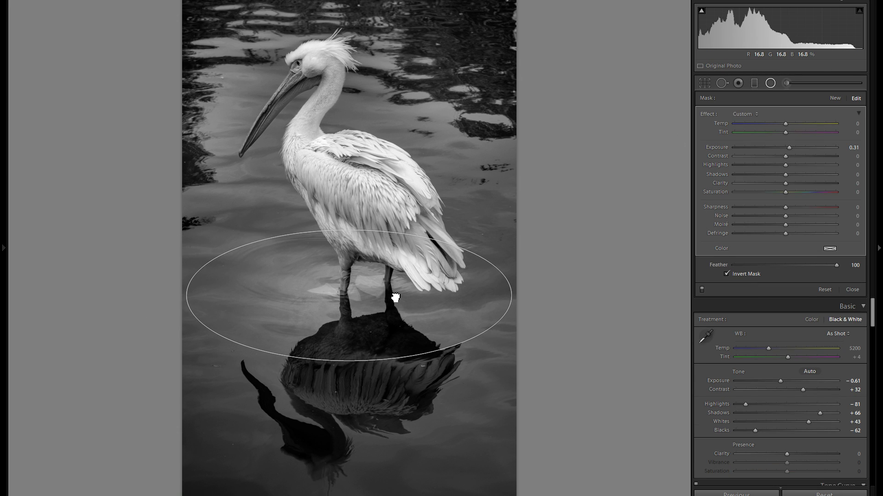
pyautogui.click(771, 83)
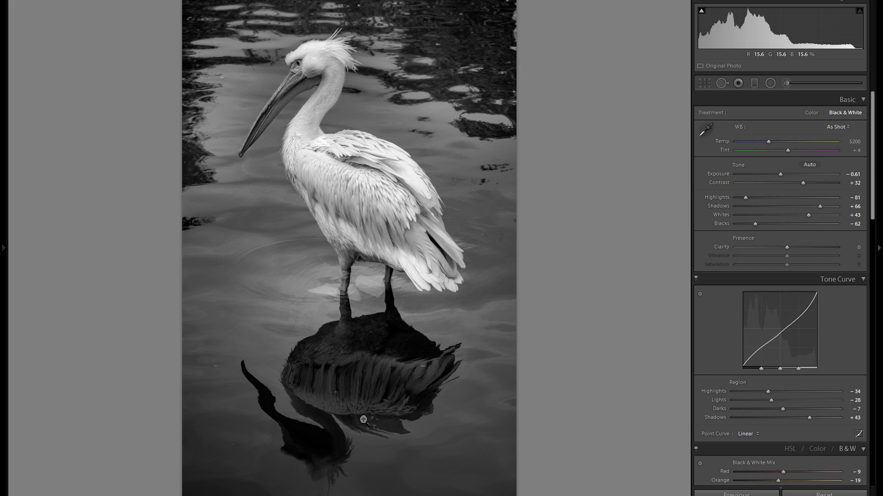
# Heal the specks in the water around the reflected beak and head with a Size 45, Feather 55 spot removal brush.
pyautogui.click(339, 414)
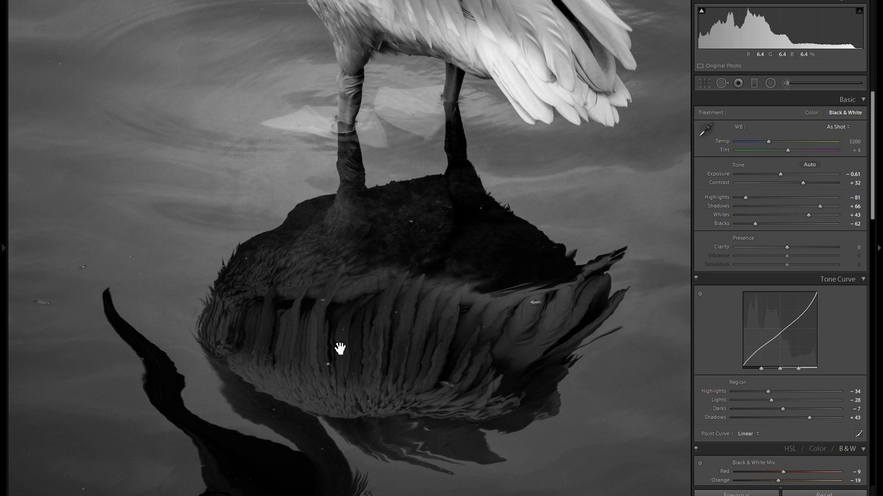
pyautogui.moveTo(325, 347); pyautogui.dragTo(393, 322)
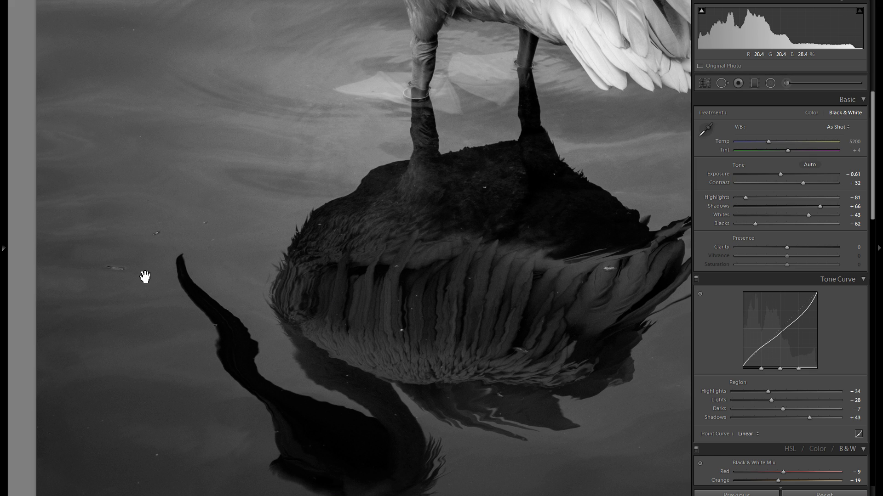
pyautogui.moveTo(330, 296); pyautogui.dragTo(285, 203)
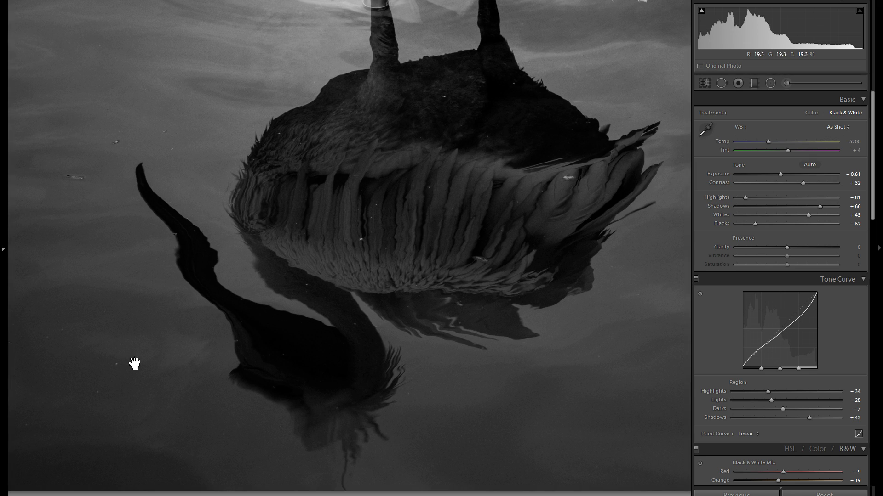
pyautogui.moveTo(372, 199); pyautogui.dragTo(354, 241)
pyautogui.click(721, 83)
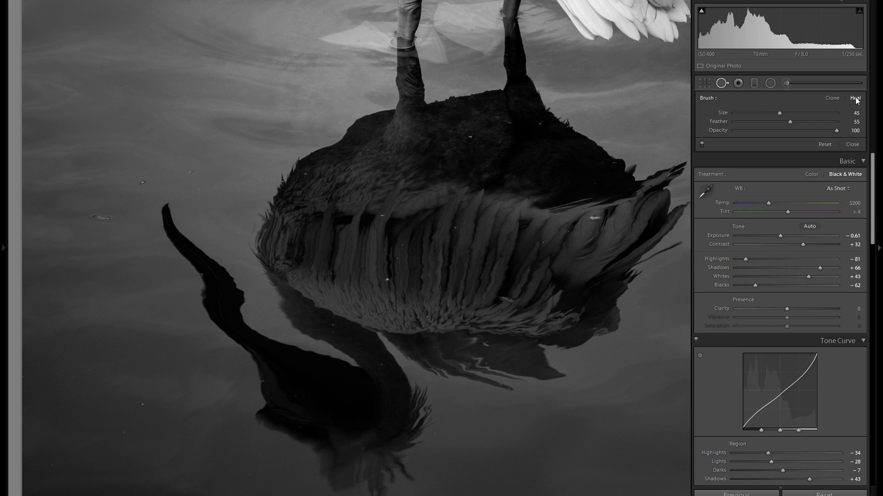
pyautogui.click(142, 182)
pyautogui.click(192, 172)
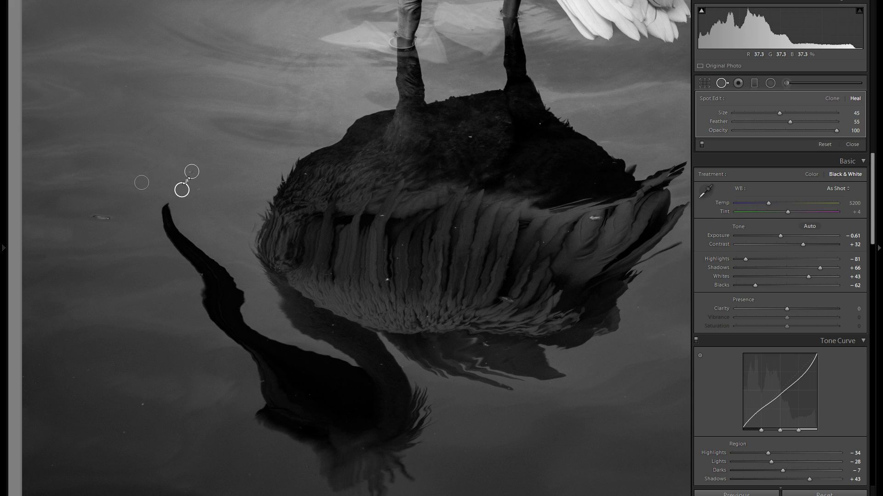
pyautogui.click(142, 403)
# Heal the small specks on the pelican's reflection with spot Size 21, compare with and without the healing, and close Spot Removal.
pyautogui.scroll(-2, 178, 339)
pyautogui.hscroll(3, 178, 339)
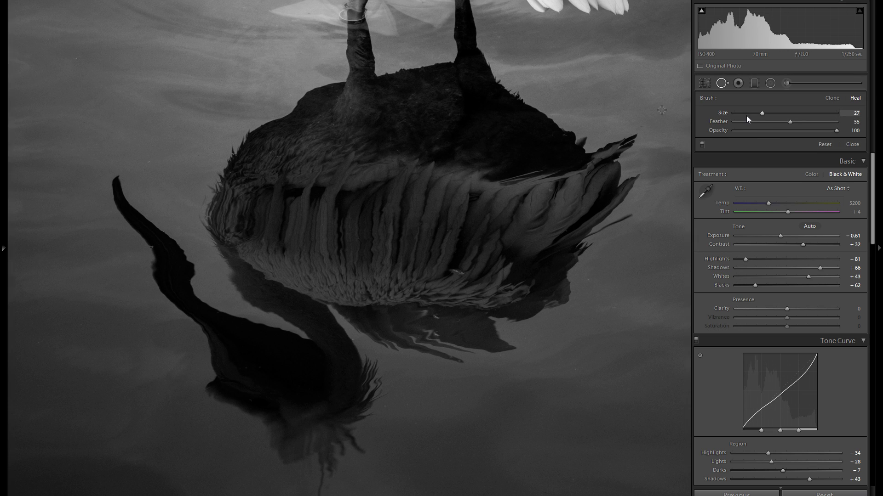
pyautogui.click(450, 231)
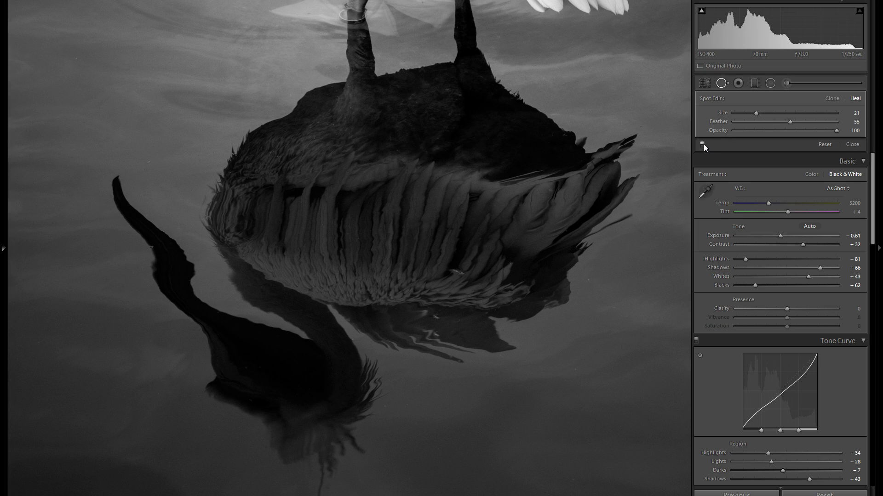
pyautogui.click(702, 144)
pyautogui.click(722, 83)
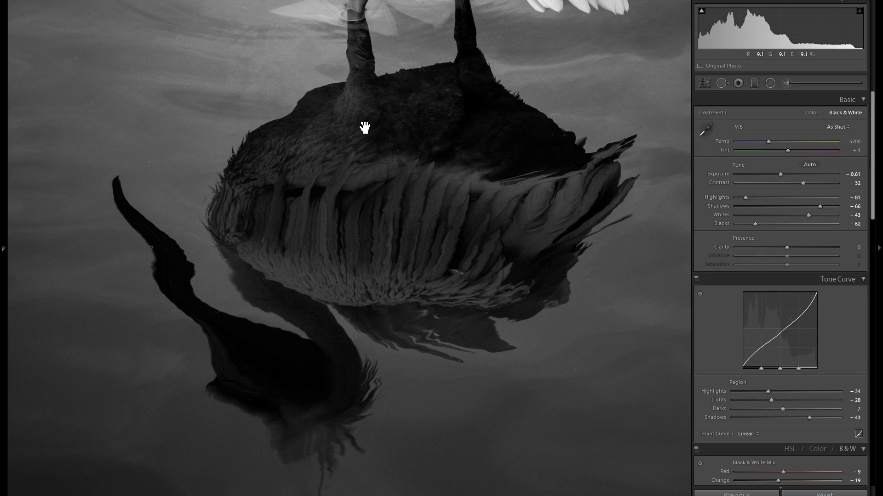
# Examine the photo close up from the reflection to the pelican's head and back for remaining flaws.
pyautogui.scroll(5, 294, 154)
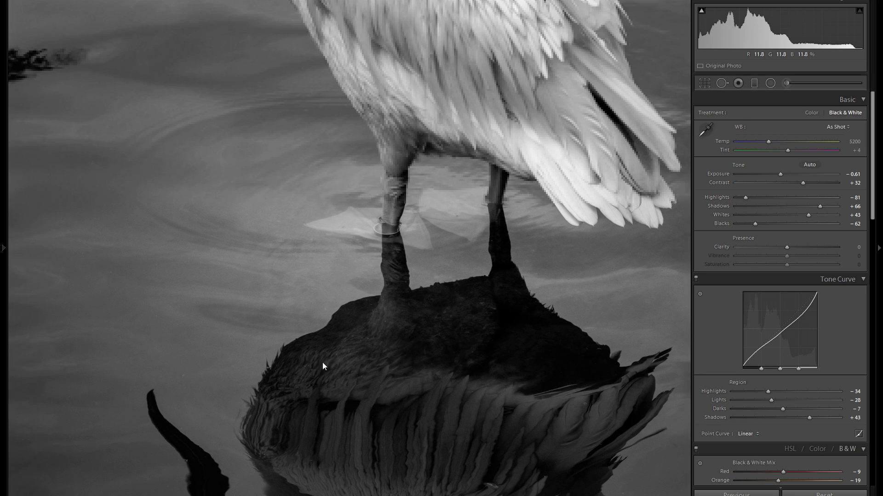
pyautogui.moveTo(307, 134); pyautogui.dragTo(306, 244)
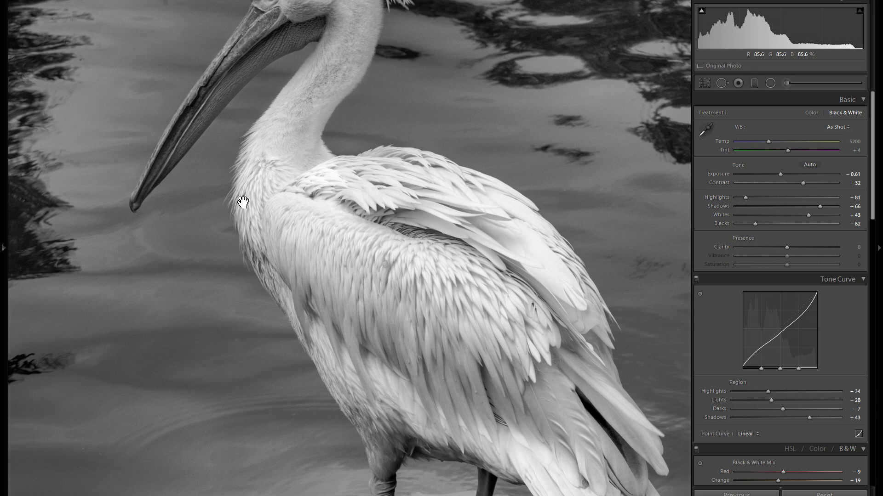
pyautogui.scroll(5, 251, 183)
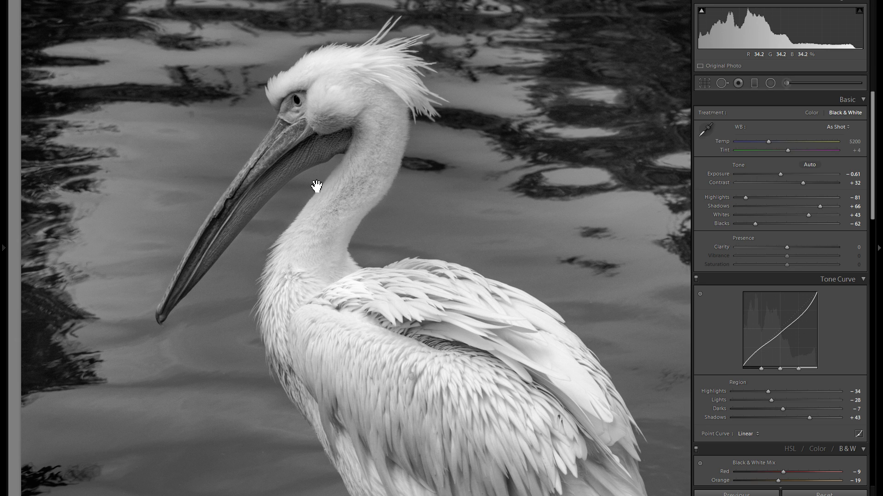
pyautogui.moveTo(404, 170); pyautogui.dragTo(202, 59)
pyautogui.moveTo(375, 393); pyautogui.dragTo(339, 216)
pyautogui.moveTo(384, 377); pyautogui.dragTo(385, 196)
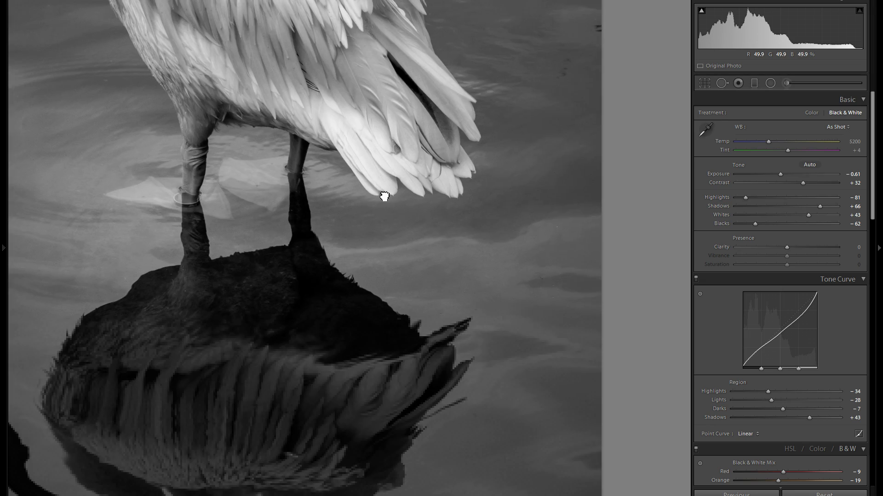
pyautogui.click(373, 138)
pyautogui.moveTo(373, 138); pyautogui.dragTo(368, 177)
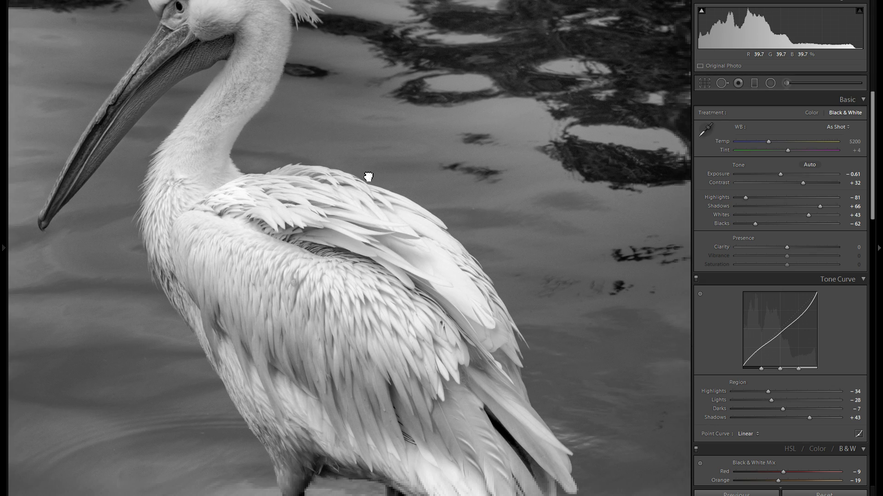
pyautogui.click(240, 239)
# Compare the original color version and the first black-and-white conversion in the edit history, and return to the latest spot removal state.
pyautogui.click(5, 247)
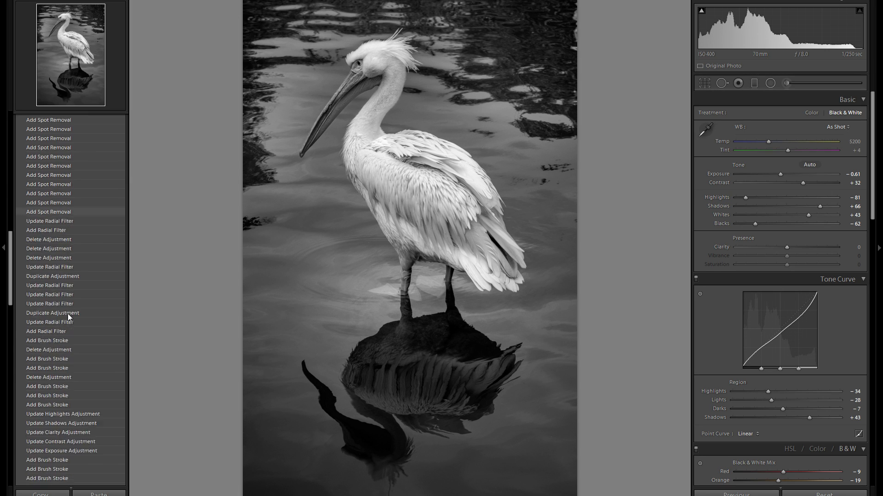
pyautogui.scroll(-15, 68, 313)
pyautogui.scroll(-3, 83, 462)
pyautogui.click(79, 468)
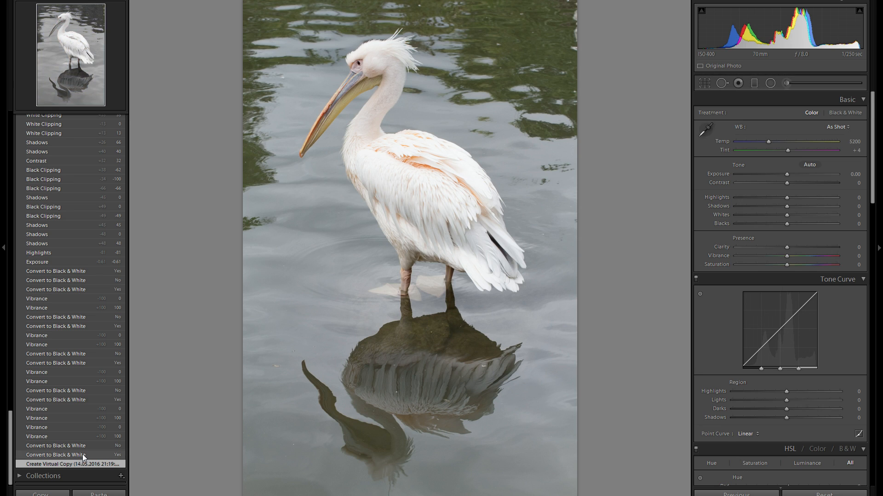
pyautogui.click(82, 455)
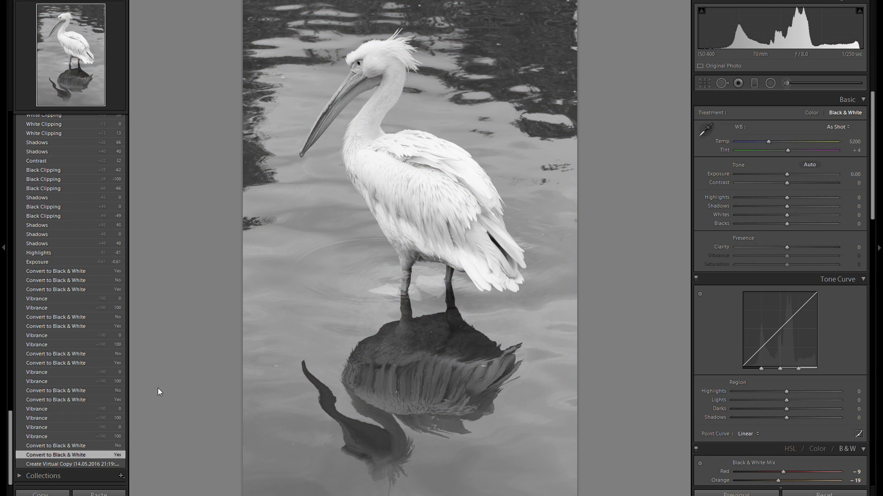
pyautogui.scroll(20, 102, 366)
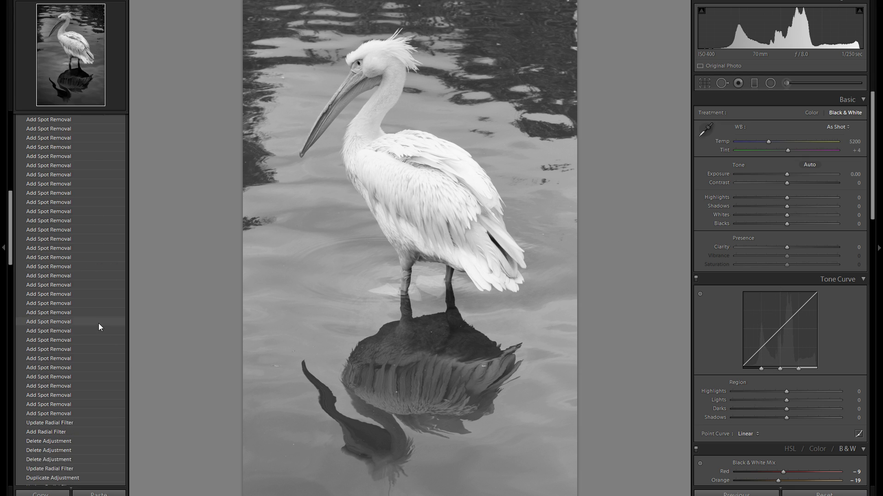
pyautogui.click(76, 158)
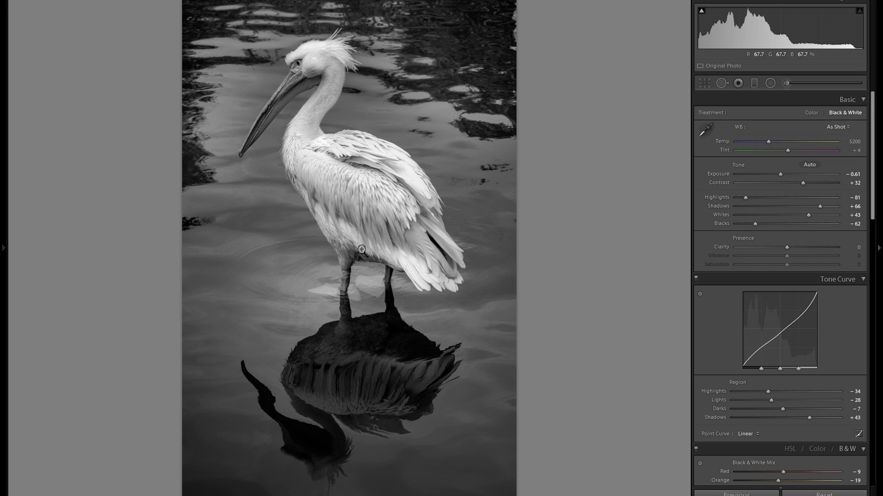
# Examine the finished photo's reflection, legs and body feathers close up, and return to the full view.
pyautogui.click(354, 358)
pyautogui.moveTo(355, 364); pyautogui.dragTo(353, 185)
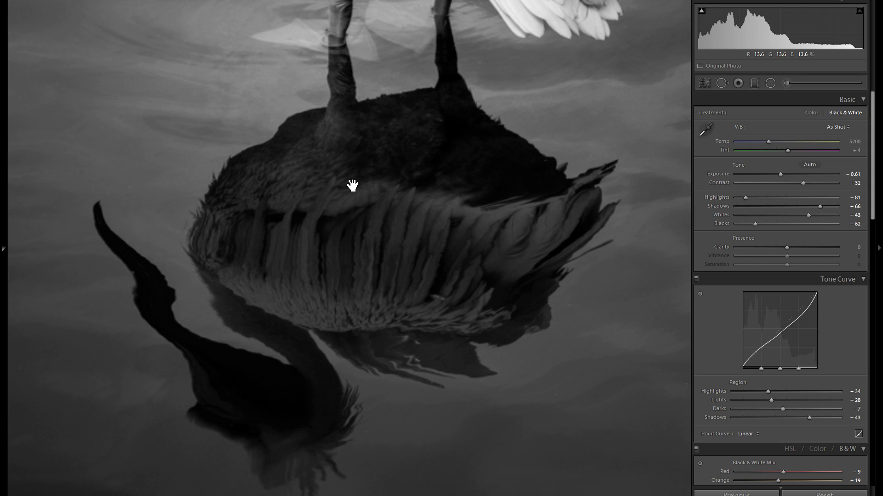
pyautogui.moveTo(390, 142); pyautogui.dragTo(404, 309)
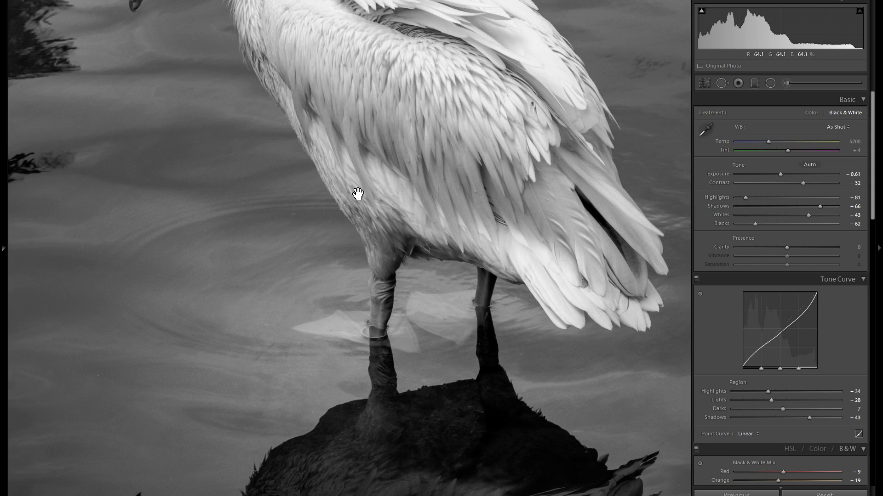
pyautogui.click(356, 192)
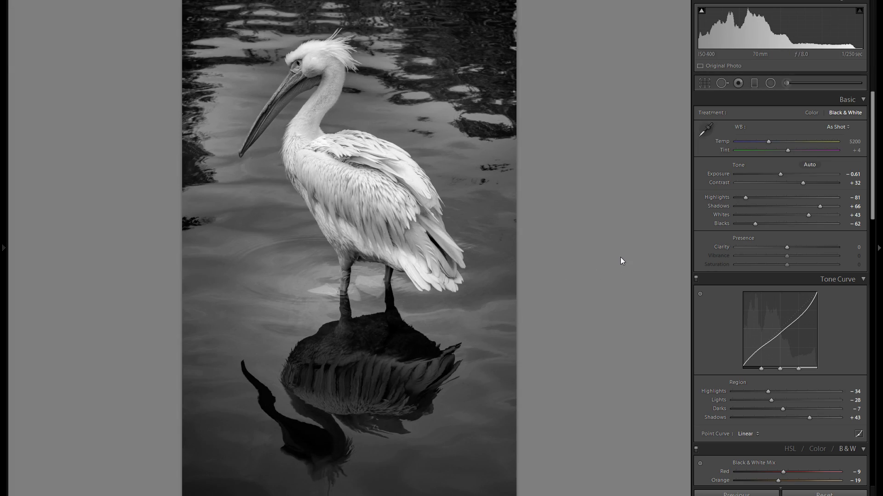